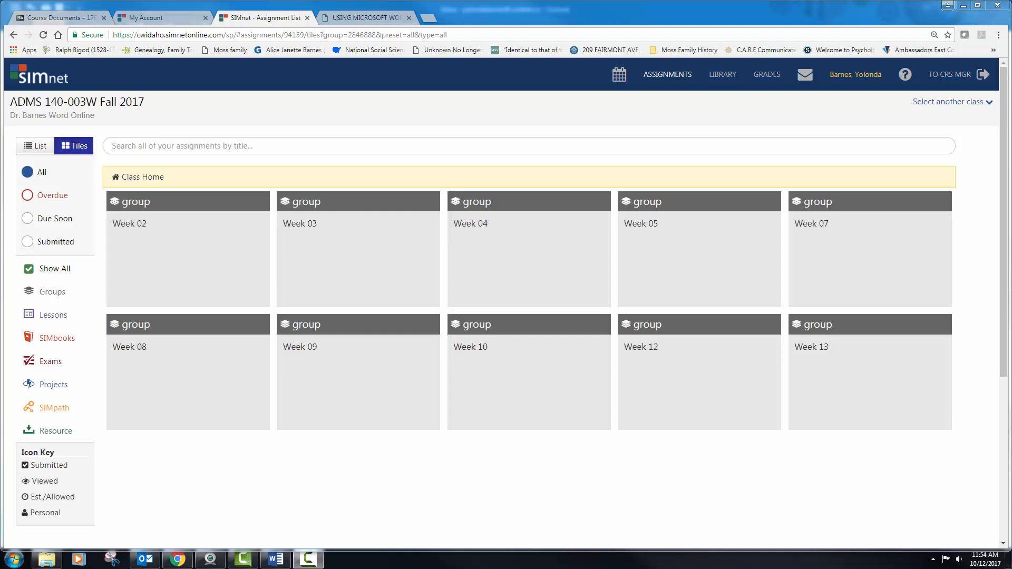
Open the Ch 9 Guided Project 9-3 assignment in the Week 12 group and go to its required resource files.
left_click(710, 386)
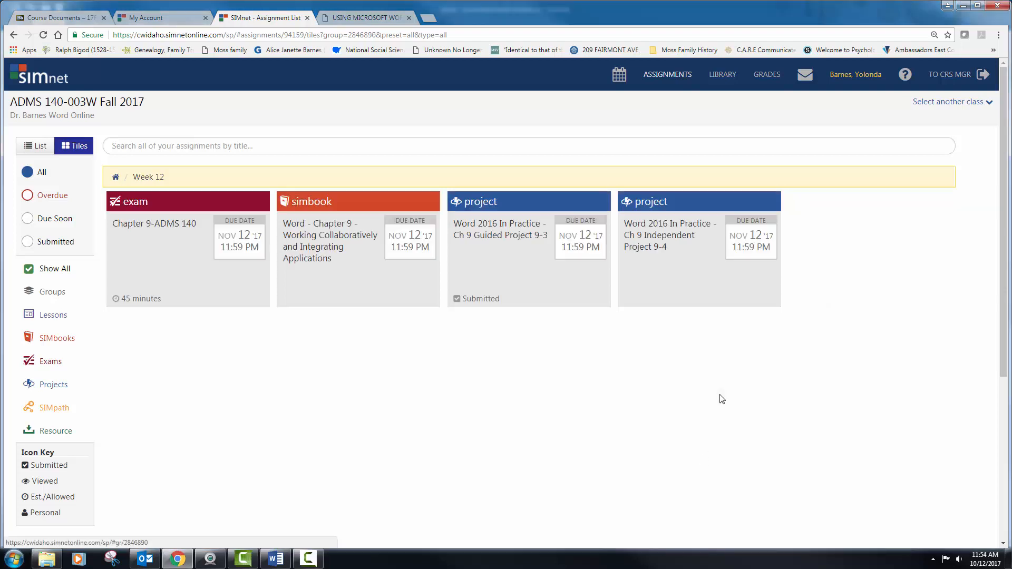
left_click(519, 233)
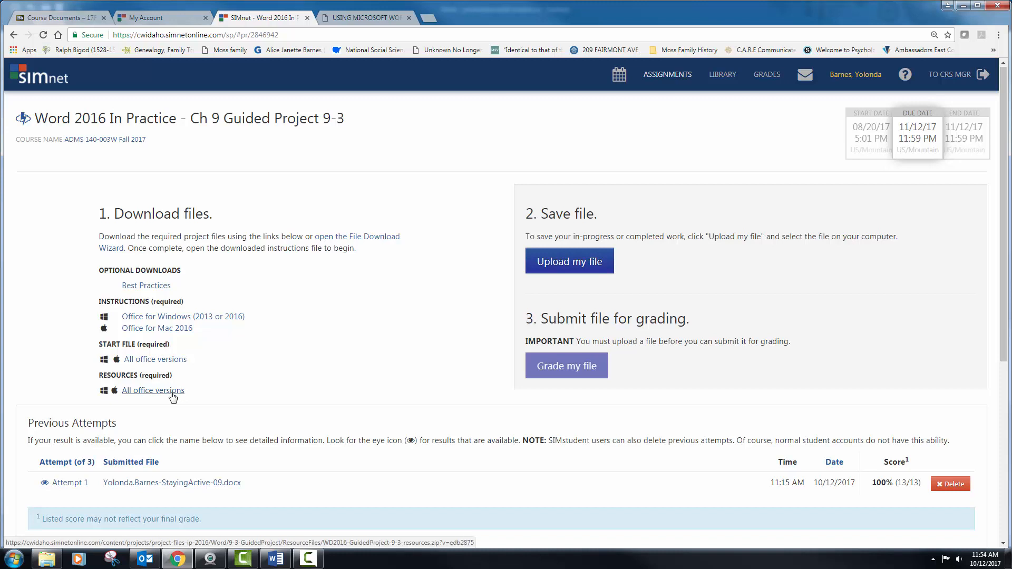
left_click(173, 394)
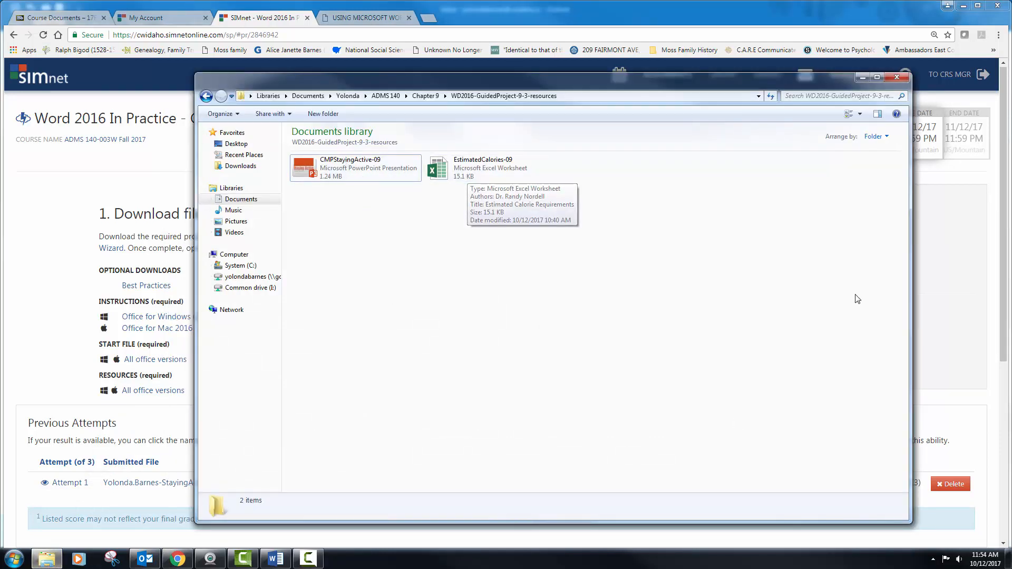
Check the contents of the WD2016-GuidedProject-9-3-resources folder and minimize its window.
mouse_move(53, 562)
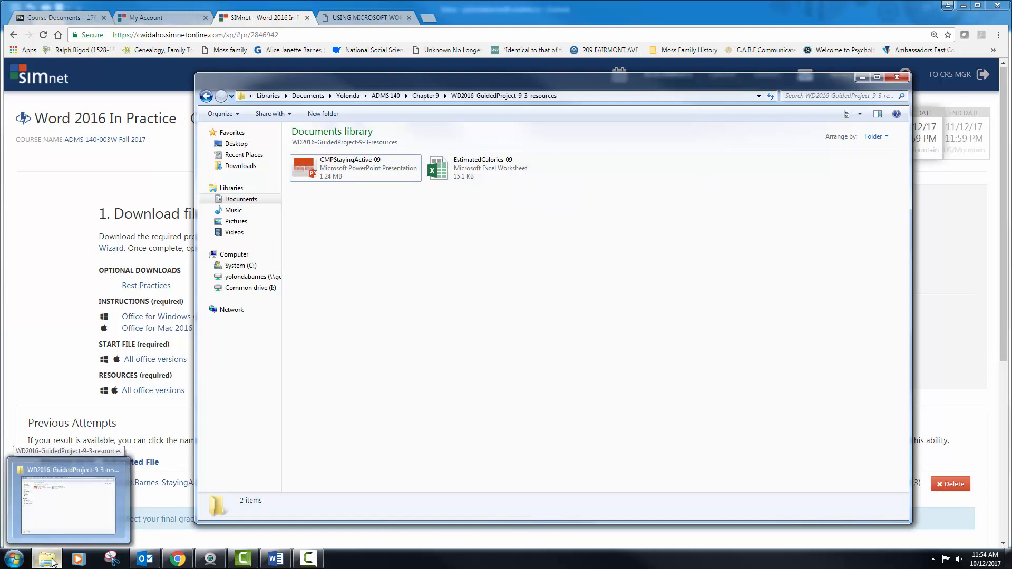
left_click(864, 79)
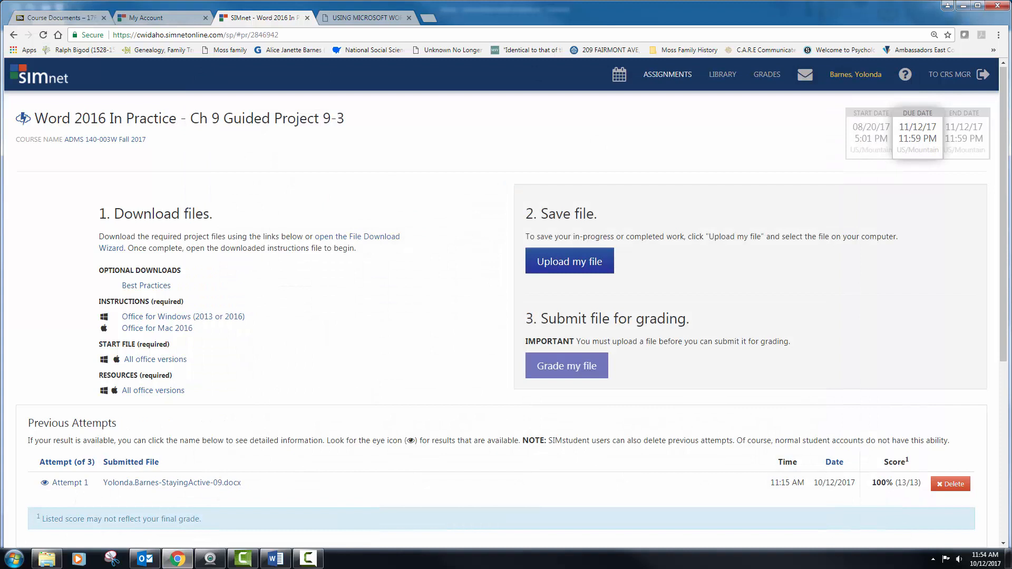
left_click(45, 559)
left_click(45, 558)
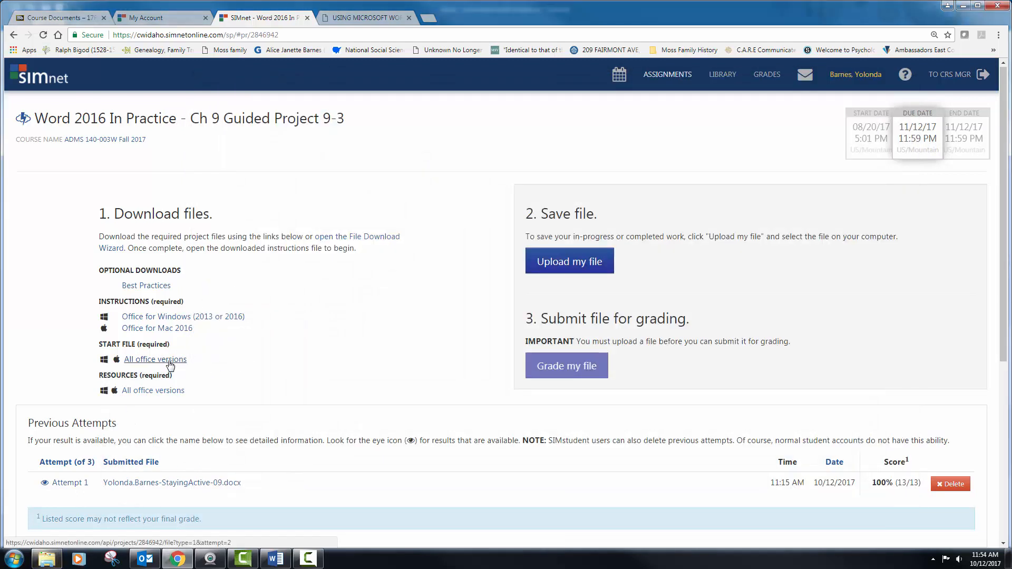
Switch to the StayingActive-09 document in Word and look over its page.
left_click(276, 557)
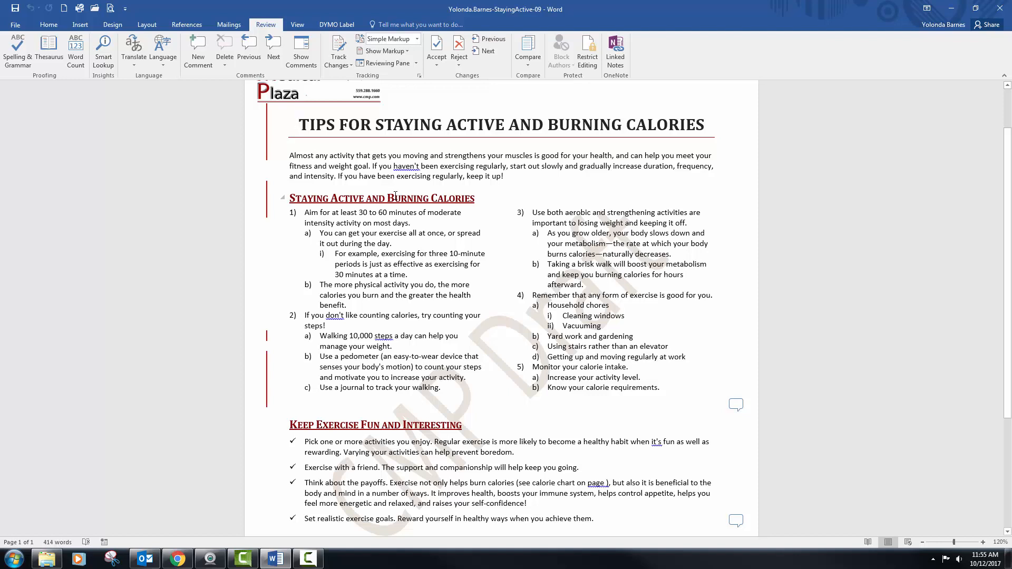
scroll(758, 354, "down", 2)
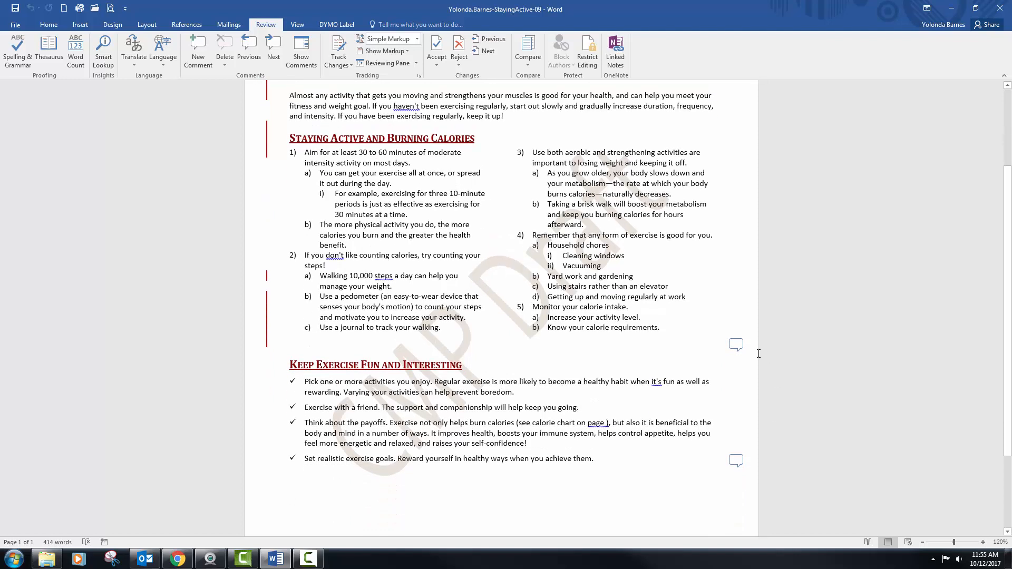
scroll(504, 317, "up", 4)
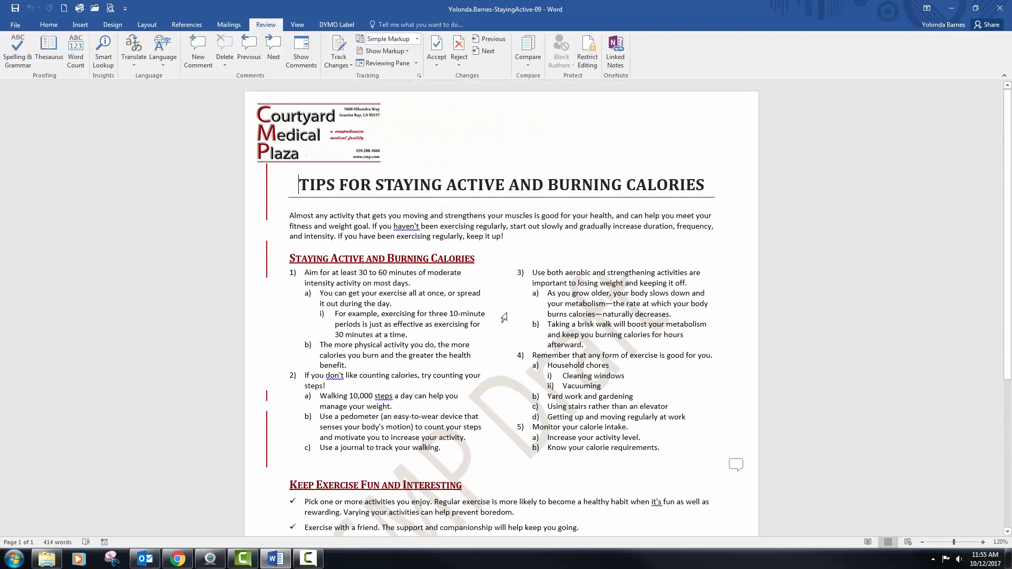
Go through the document's comments and delete the one about inserting slides 2 & 8 from the CMP Staying Active PowerPoint presentation.
left_click(274, 47)
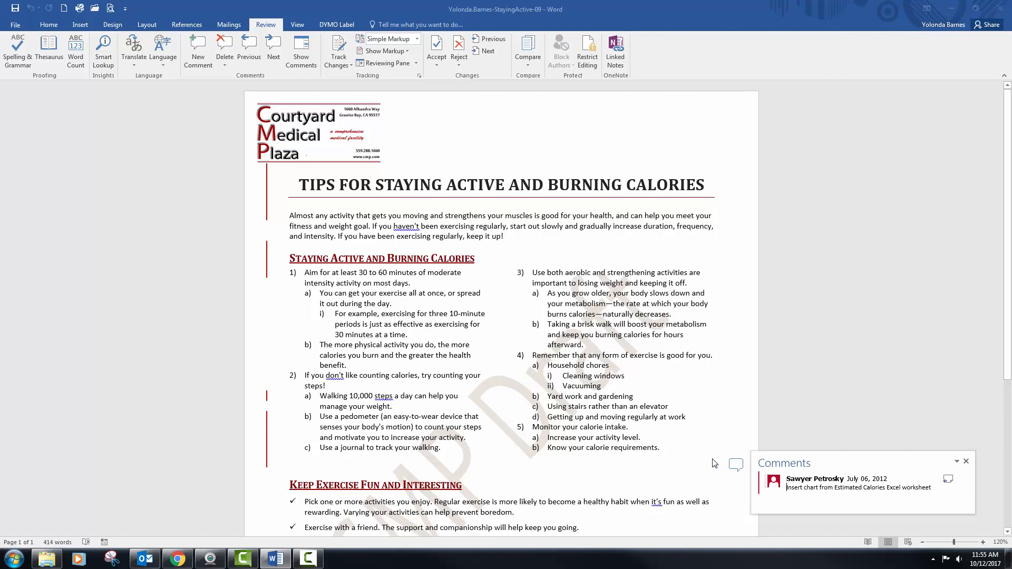
scroll(715, 463, "down", 2)
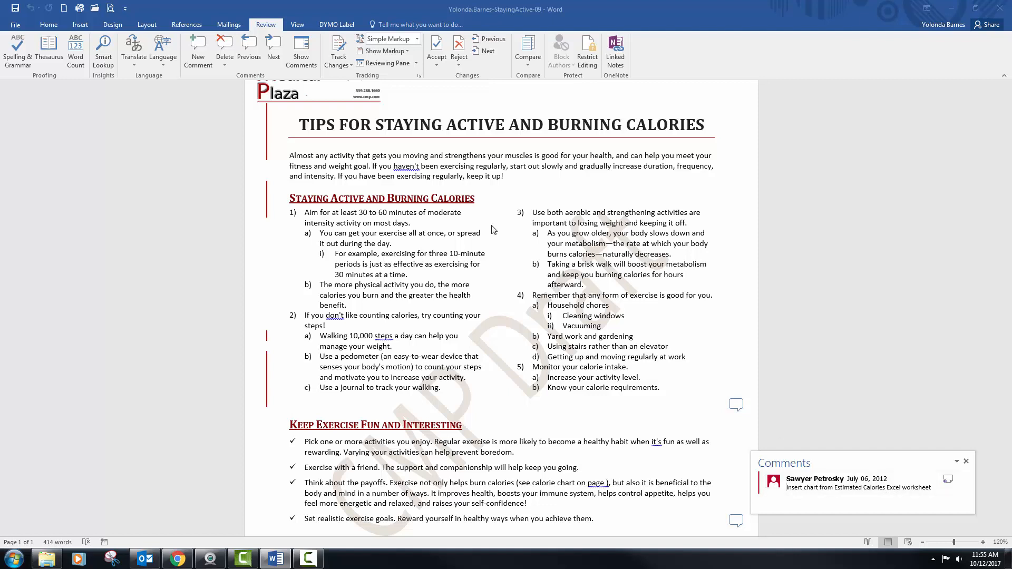
left_click(274, 49)
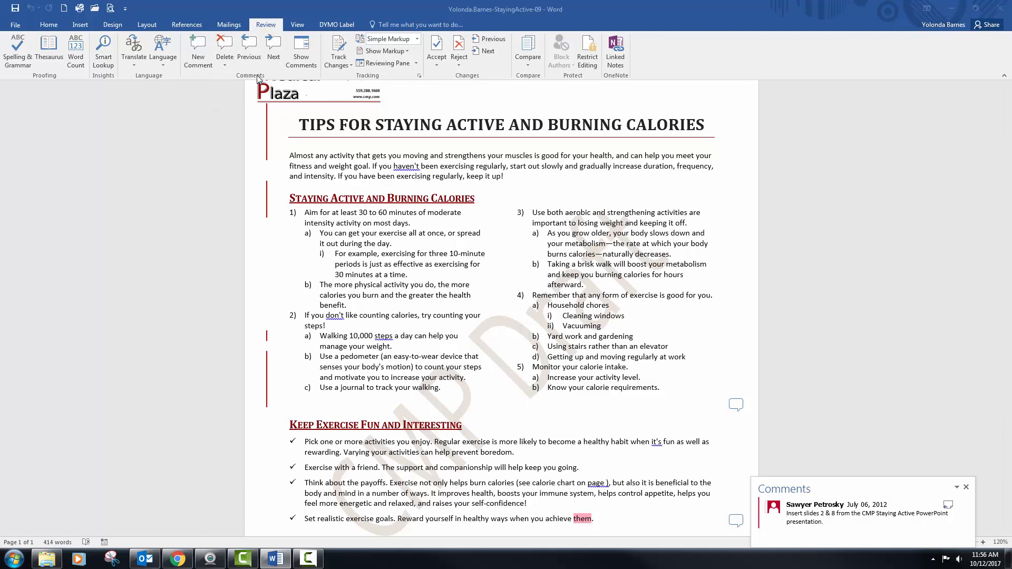
left_click(224, 42)
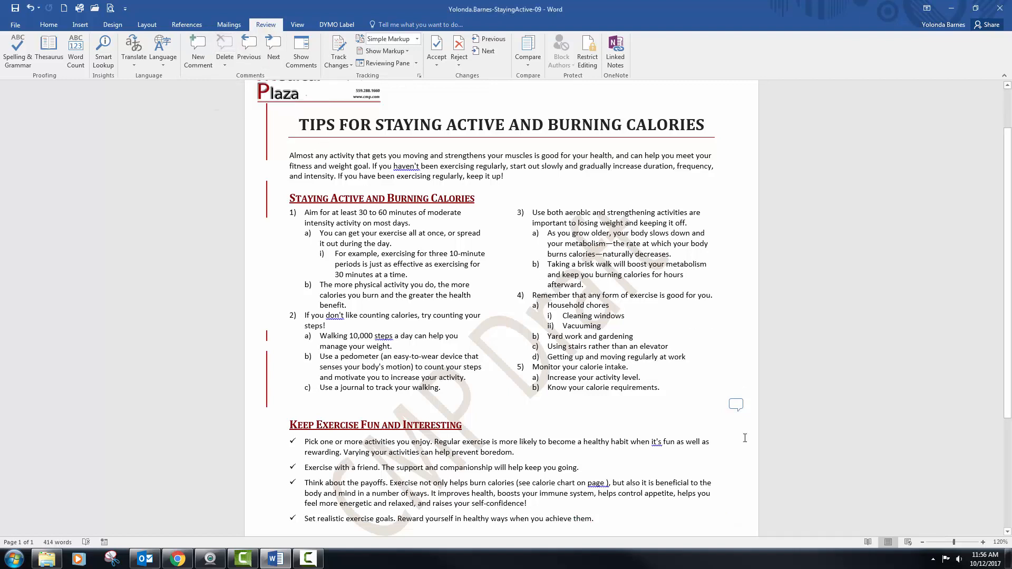
Delete the comment about inserting the chart from the Estimated Calories Excel worksheet.
left_click(736, 406)
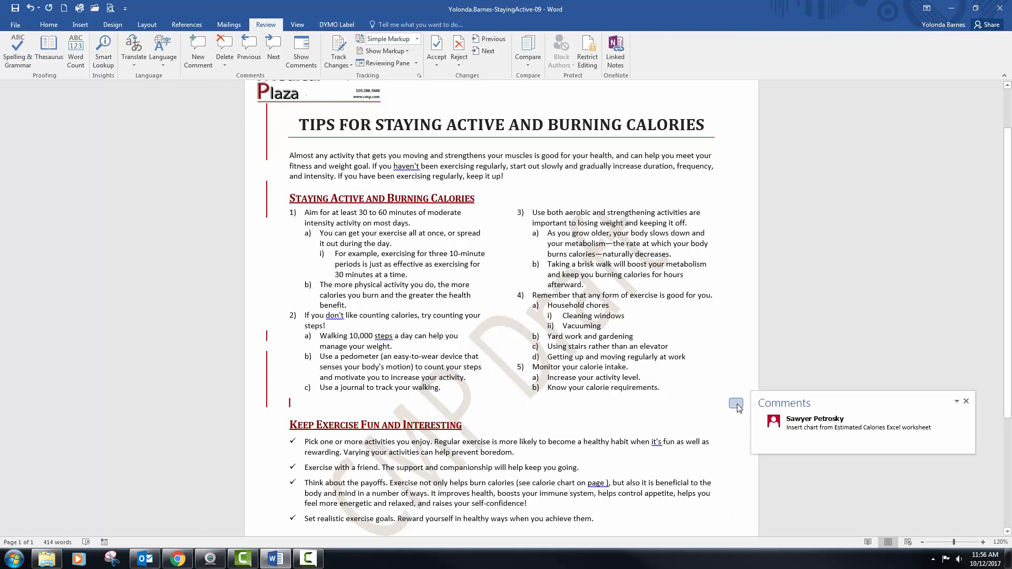
left_click(736, 406)
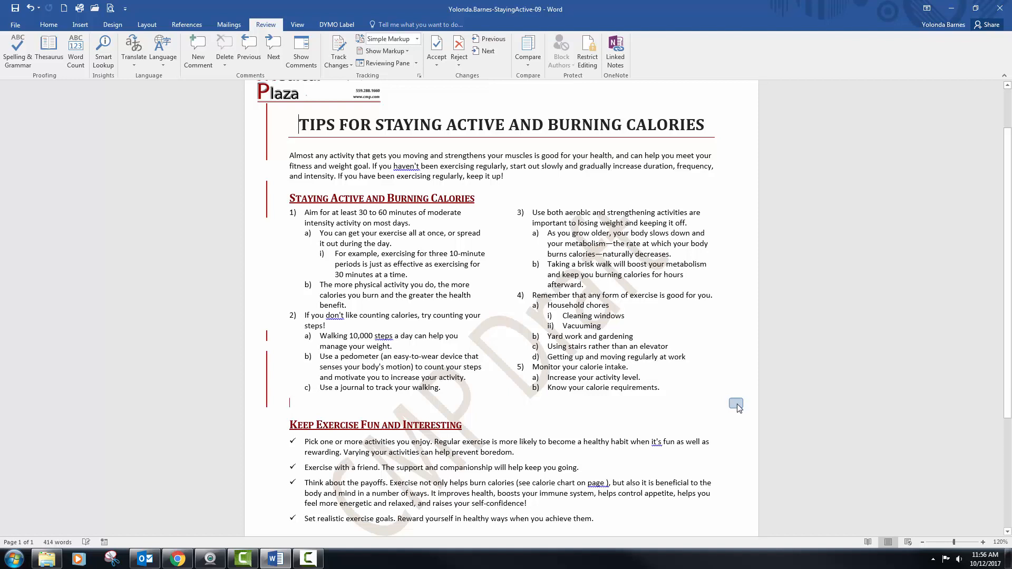
left_click(737, 406)
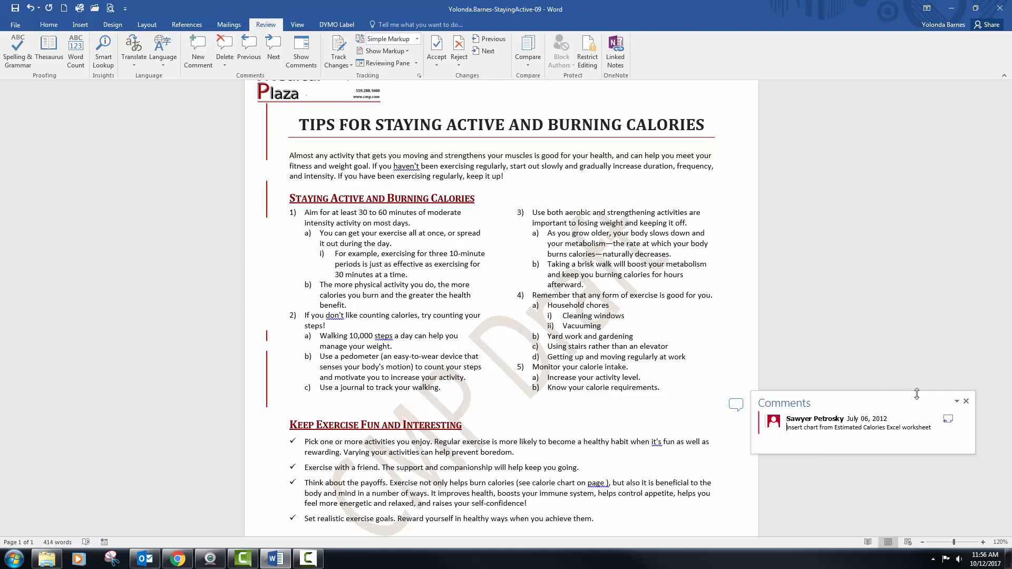
right_click(907, 429)
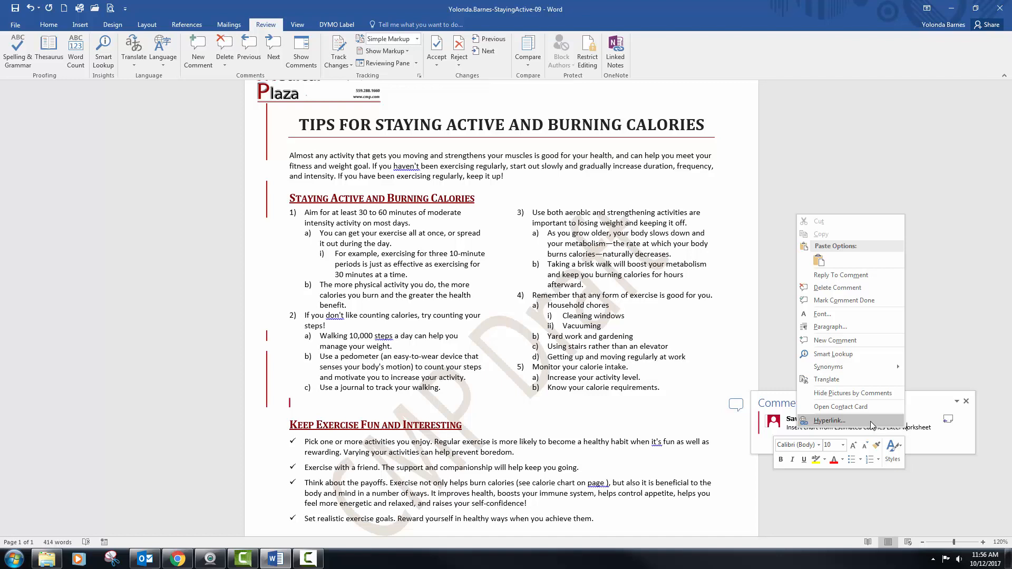
left_click(841, 292)
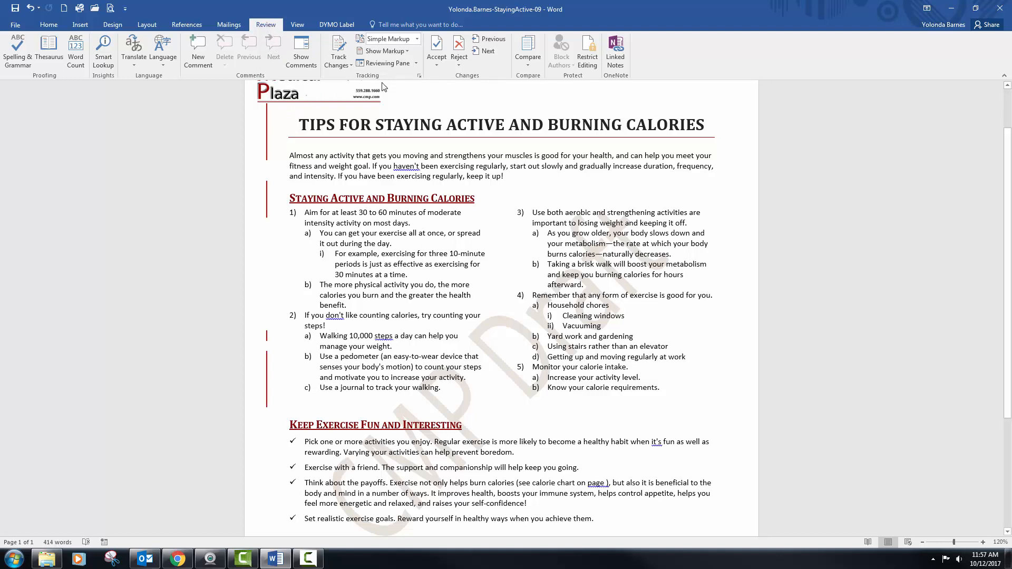
Preview the document with No Markup and return the review display to Simple Markup.
left_click(417, 39)
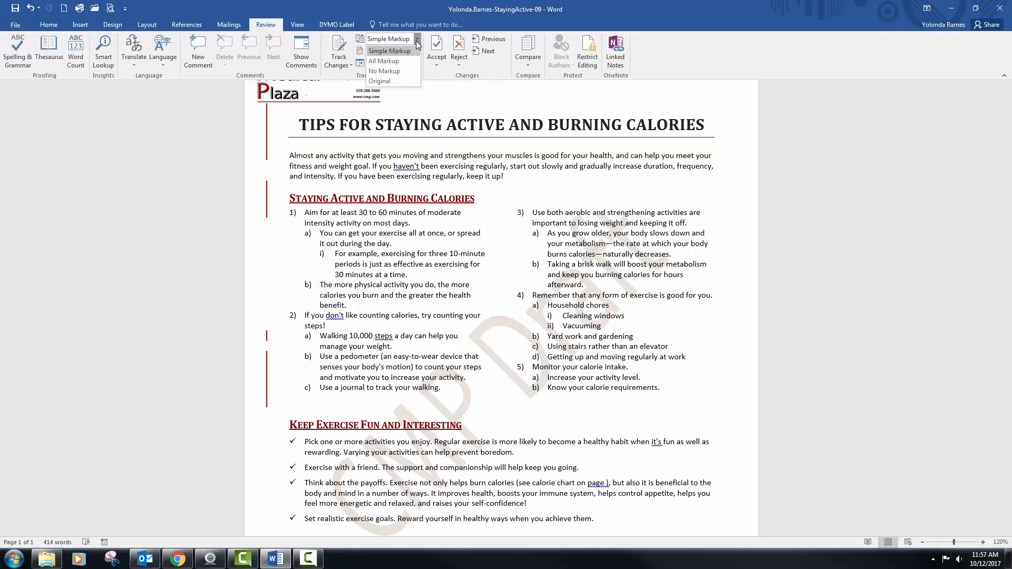
left_click(396, 70)
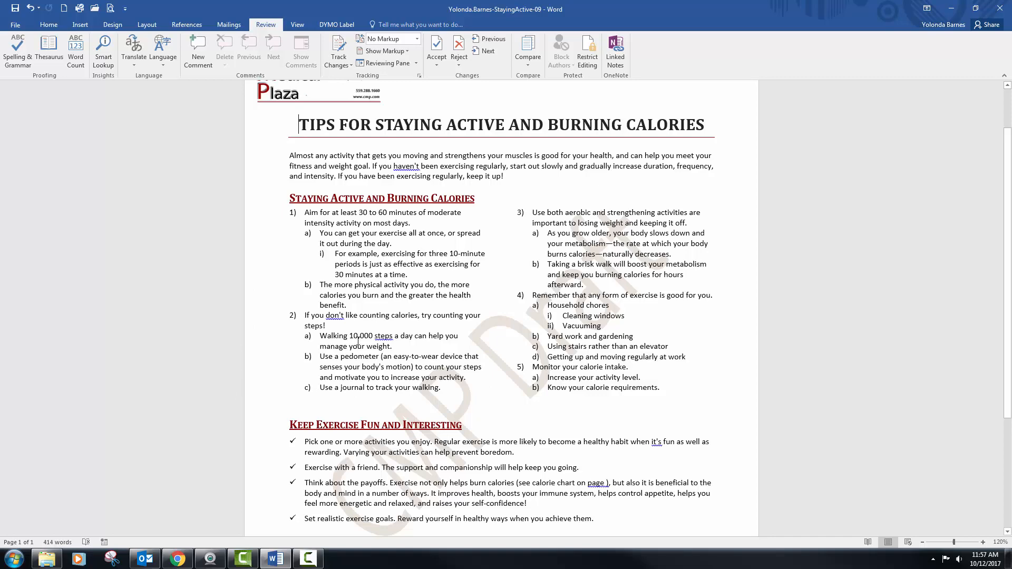
scroll(358, 341, "up", 2)
scroll(420, 359, "down", 2)
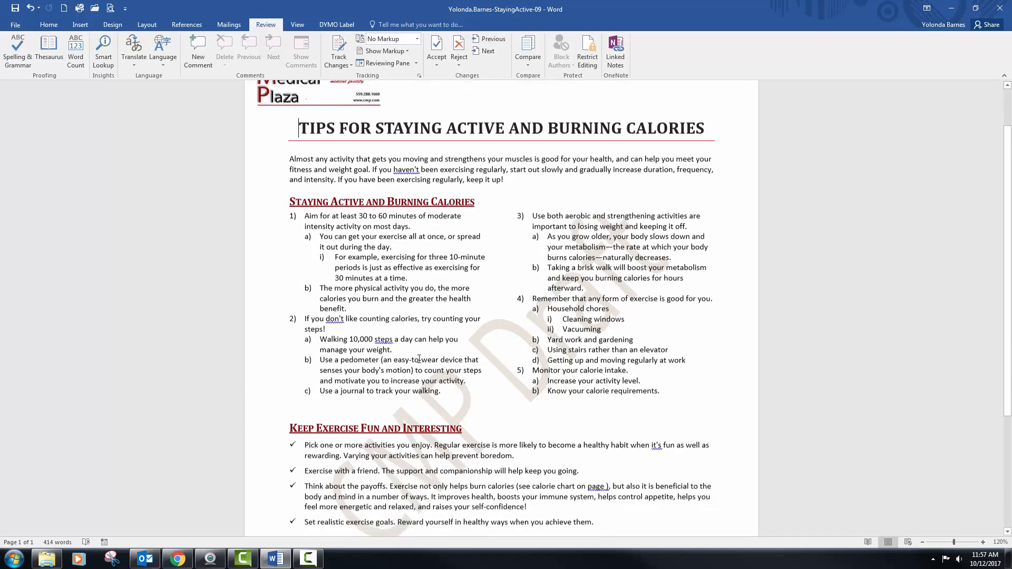
scroll(419, 360, "down", 2)
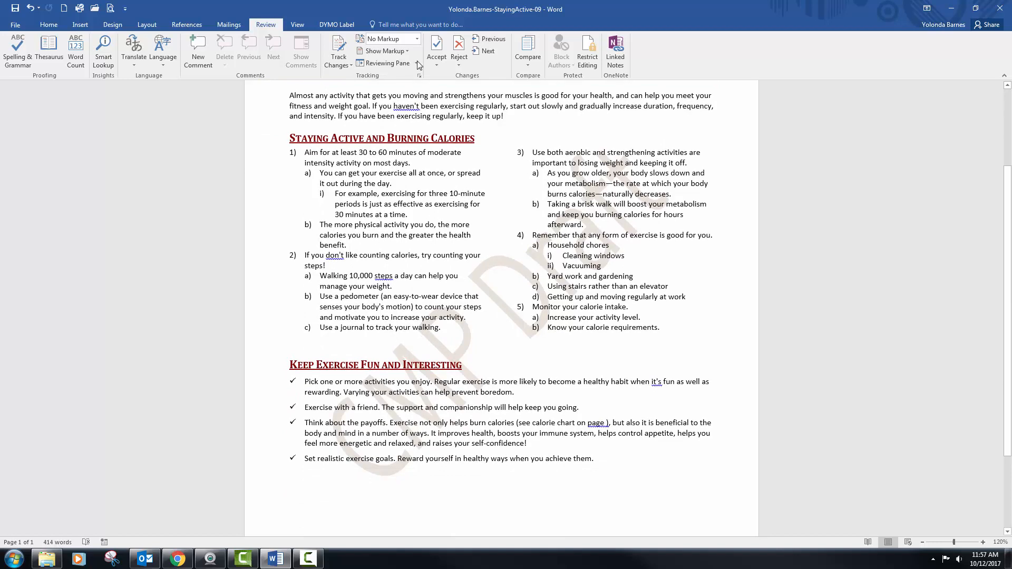
left_click(417, 40)
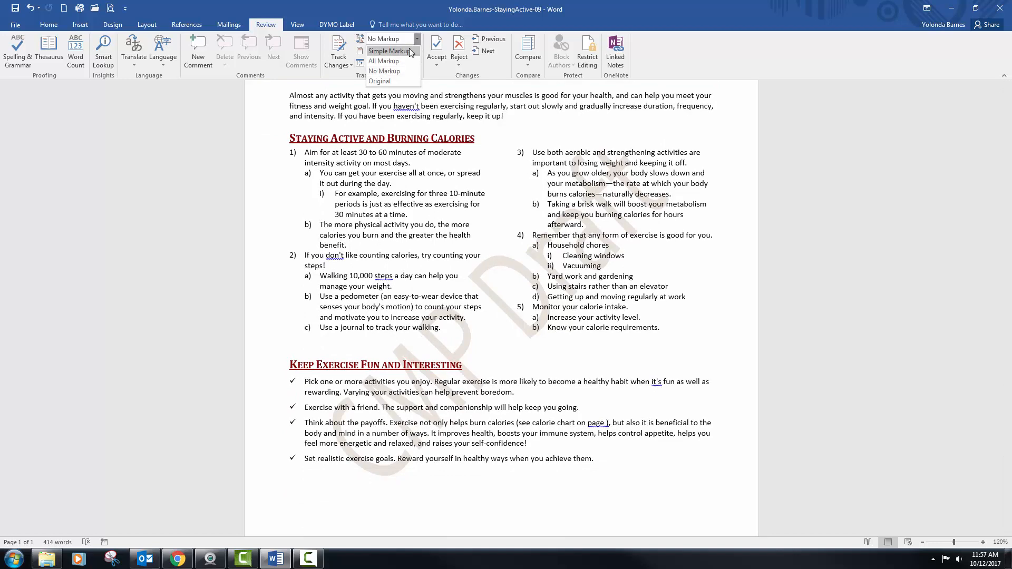
left_click(389, 51)
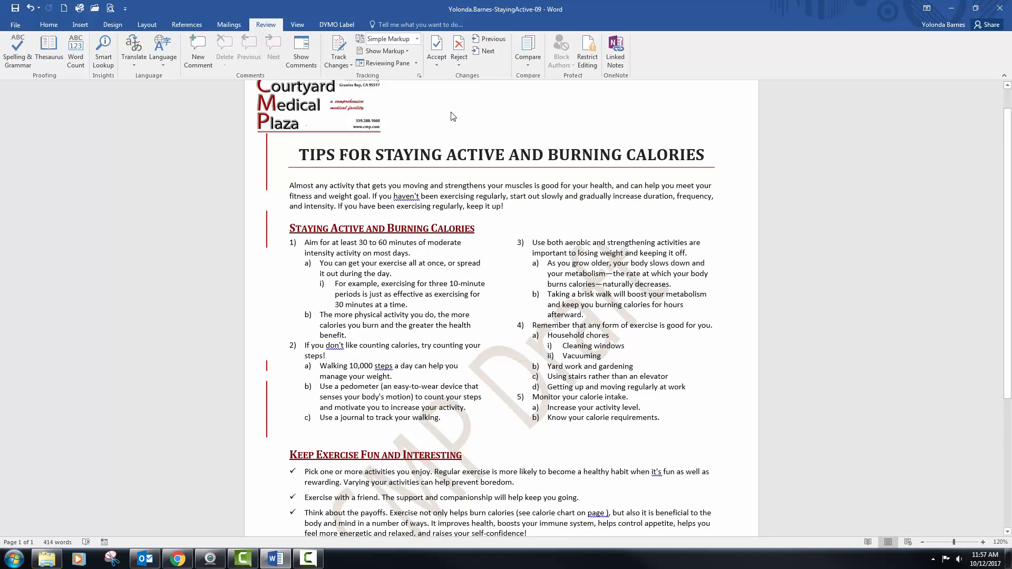
Show the Reviewing Pane in its vertical layout and switch it to the horizontal layout to compare them.
left_click(416, 63)
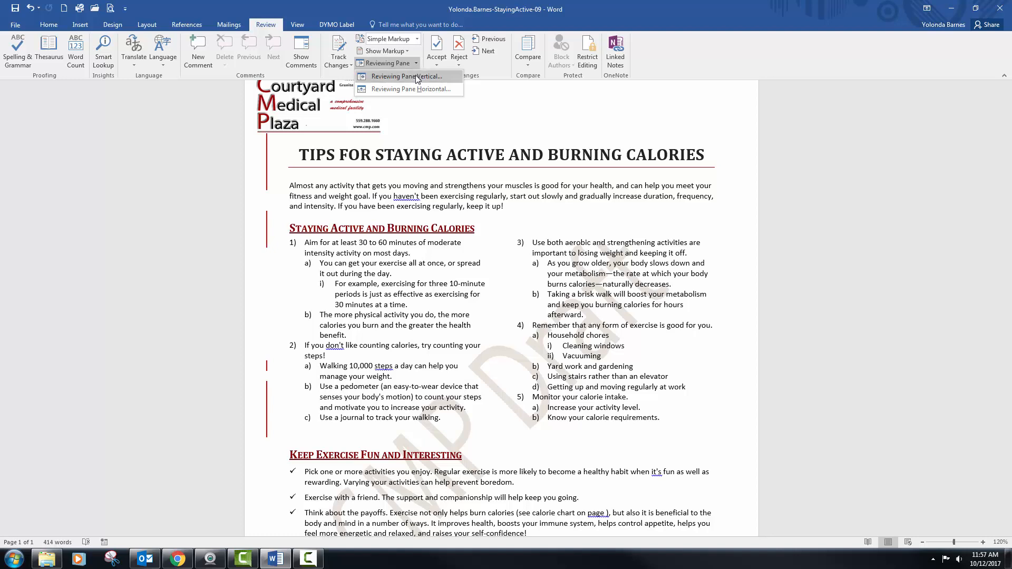
left_click(416, 77)
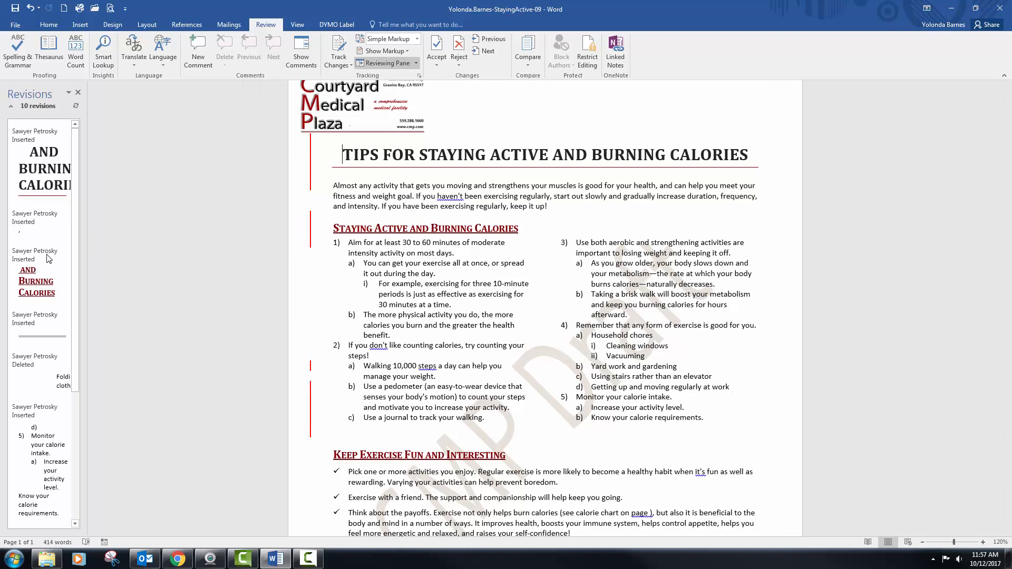
left_click(417, 64)
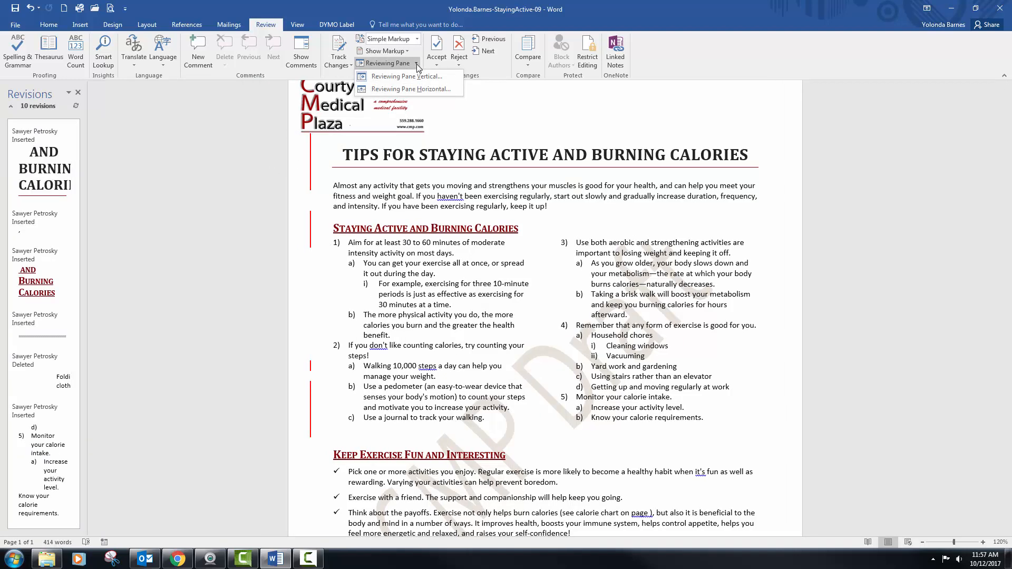
left_click(427, 90)
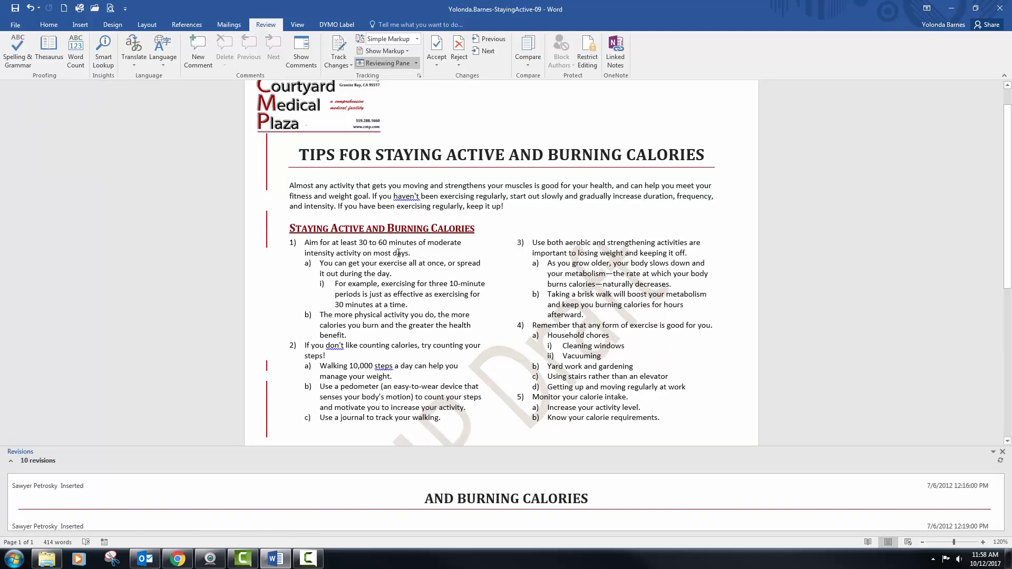
Display the Reviewing Pane vertically and widen it so the revision entries are easier to read.
left_click(417, 64)
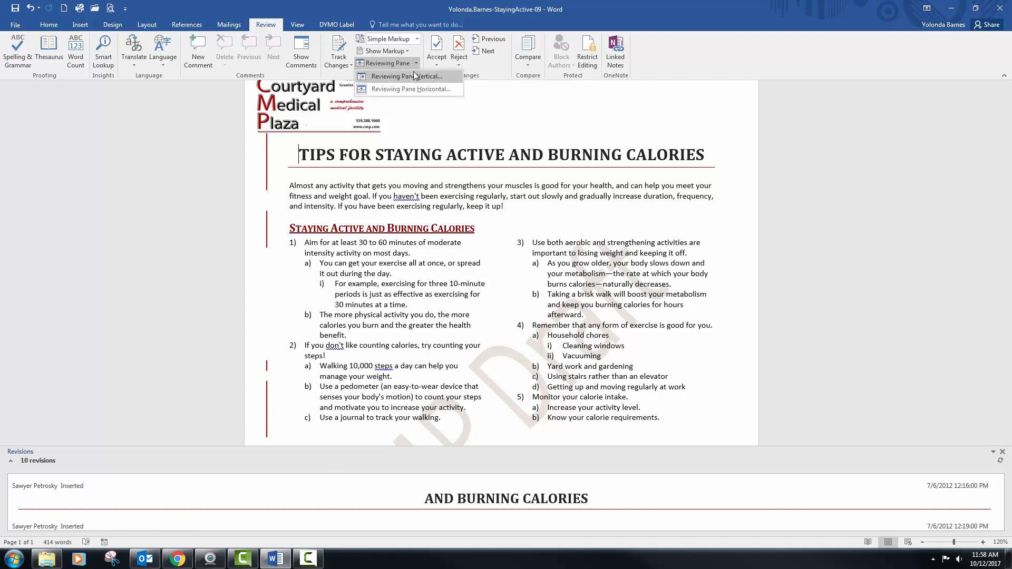
left_click(414, 75)
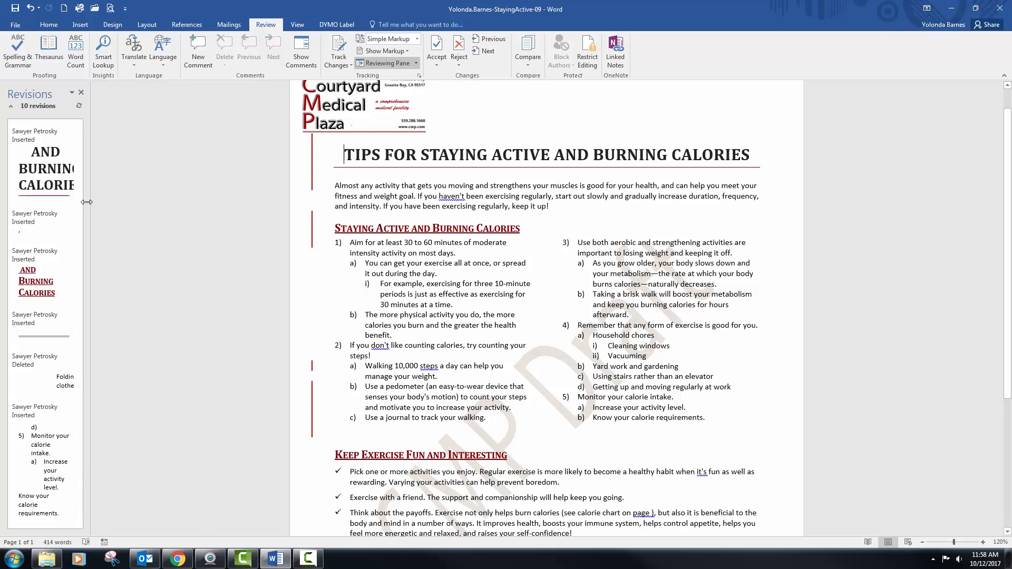
left_click_drag(87, 203, 143, 206)
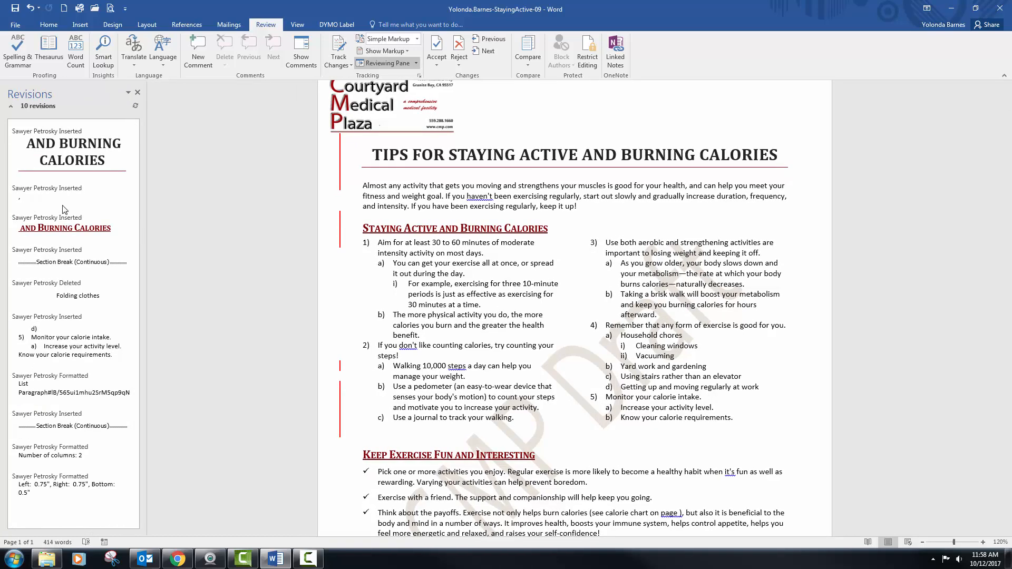
Reject the tracked insertion of the comma after "health" in the introductory paragraph.
right_click(21, 203)
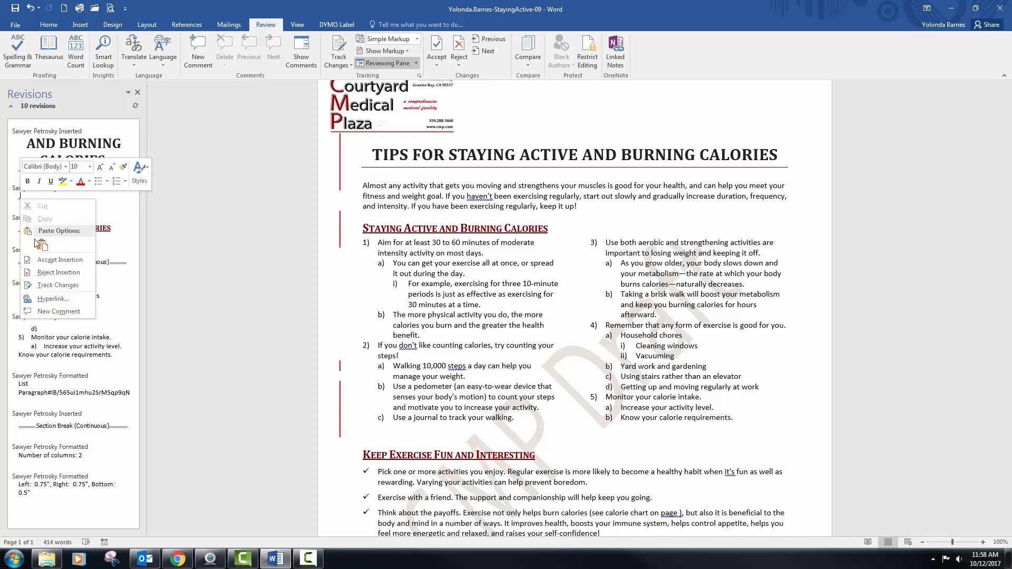
left_click(52, 273)
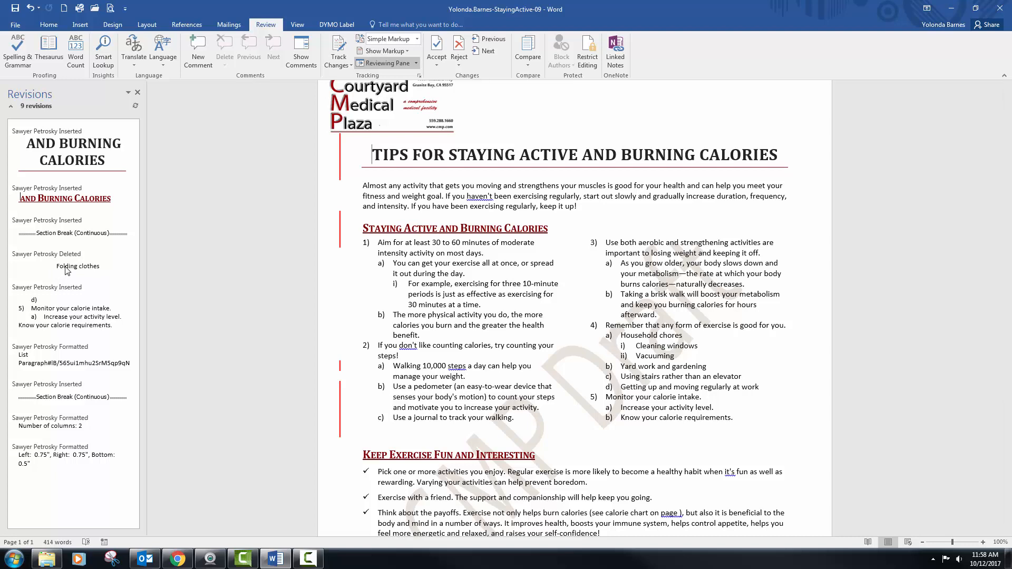
Reject the tracked deletion of "Folding clothes" from the revisions list.
right_click(67, 270)
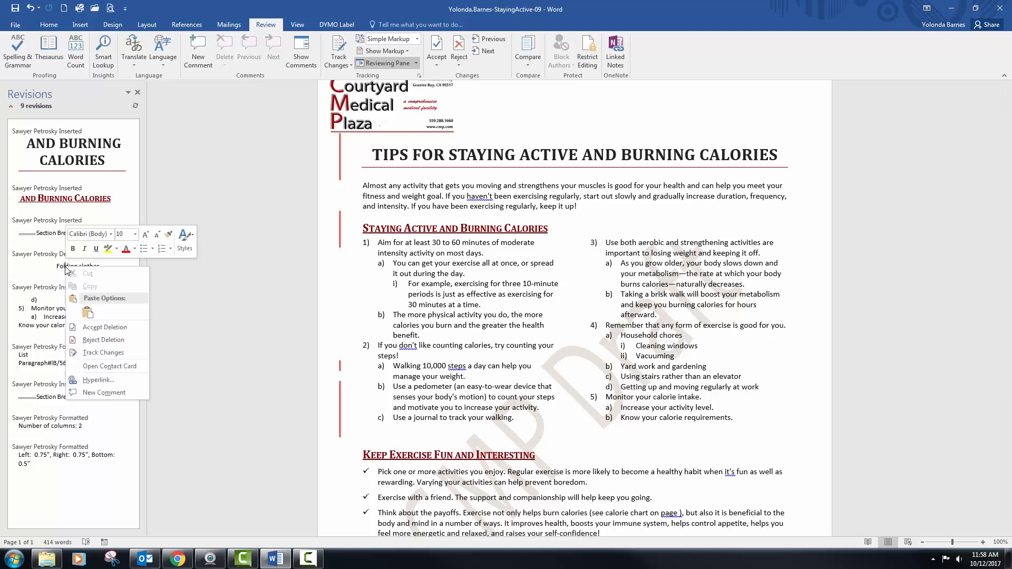
left_click(193, 272)
left_click(65, 267)
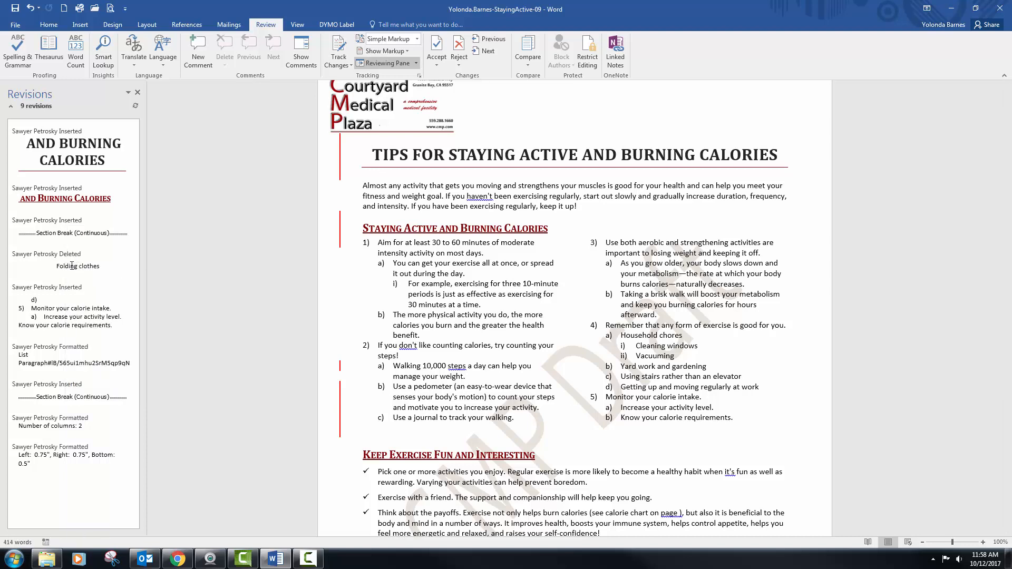
right_click(70, 268)
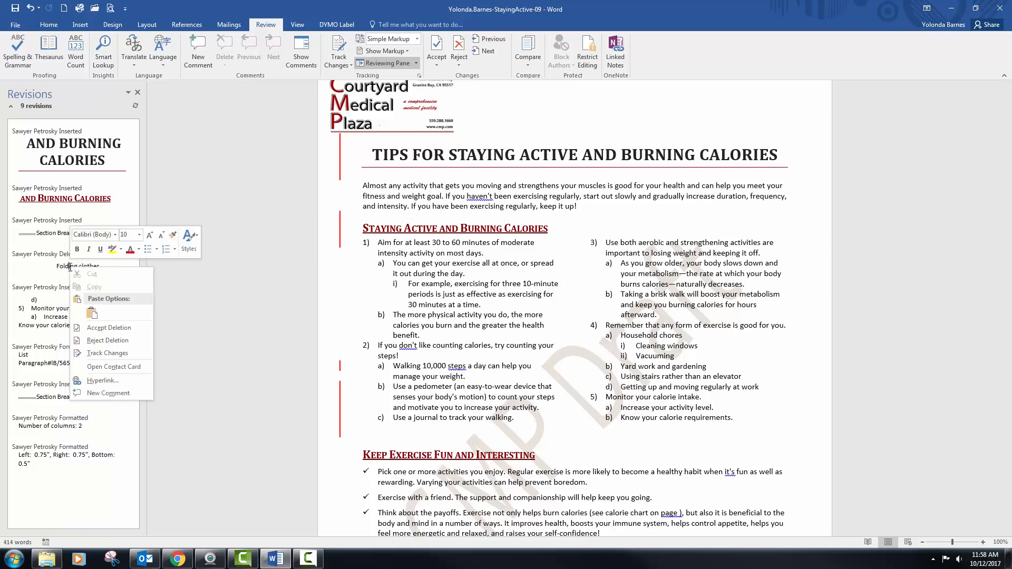
left_click(97, 341)
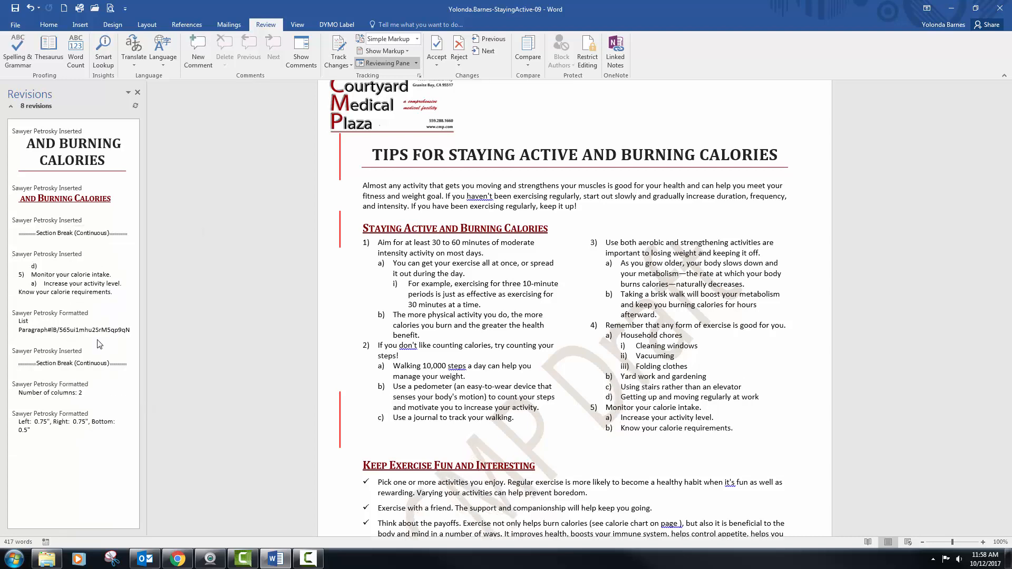
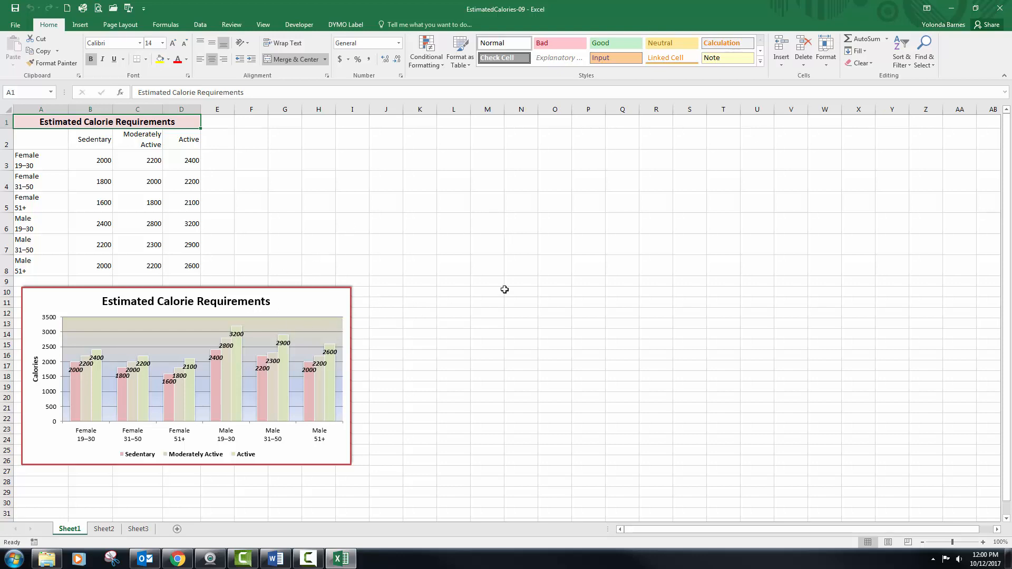
Save the Excel workbook to the Desktop as YB EstimatedCalories-09, replacing the existing file.
key("F12")
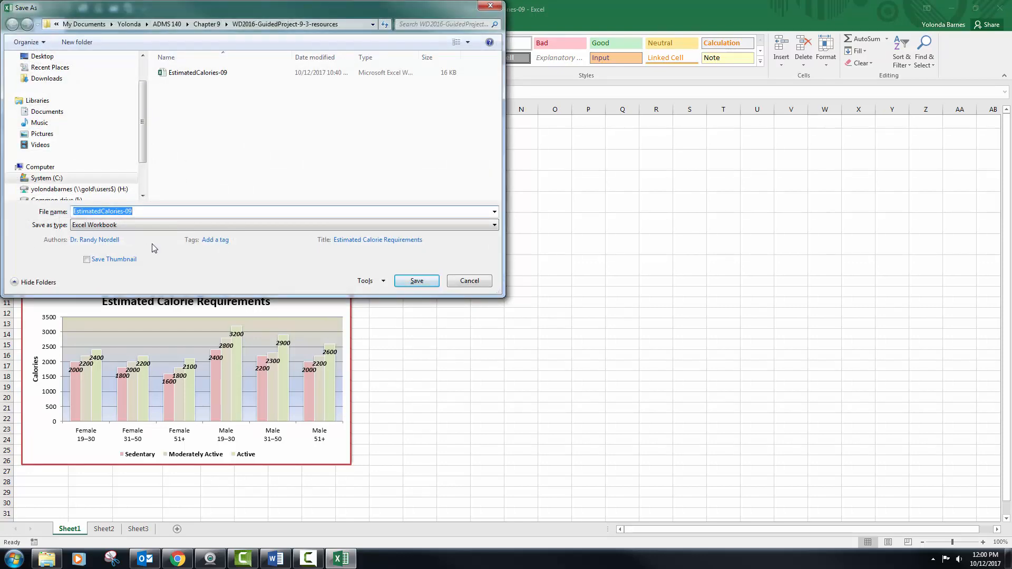
scroll(145, 158, "up", 2)
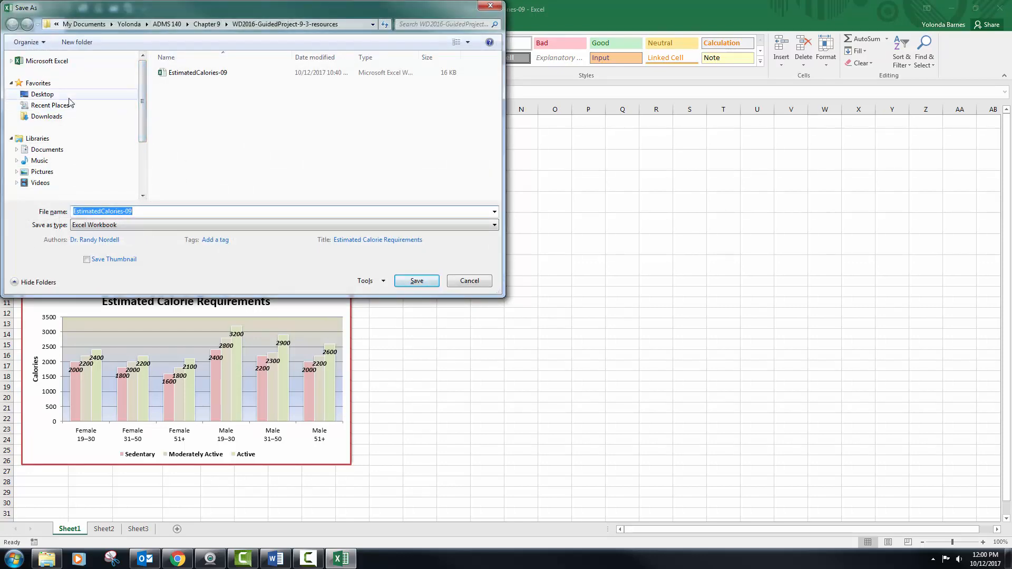
left_click(69, 99)
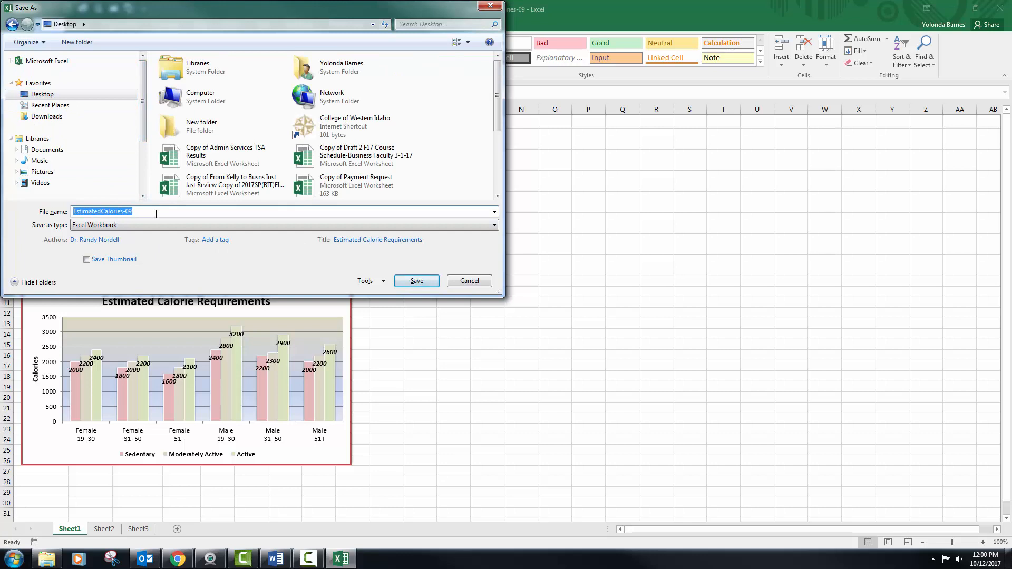
key("Home")
type("YP")
key("BackSpace")
key("BackSpace")
type("B")
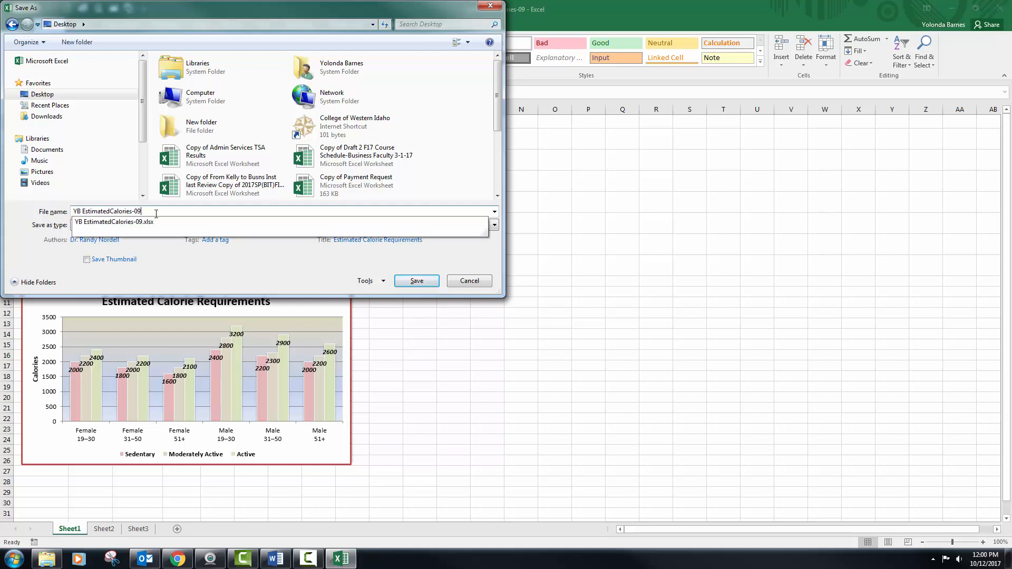
key("Return")
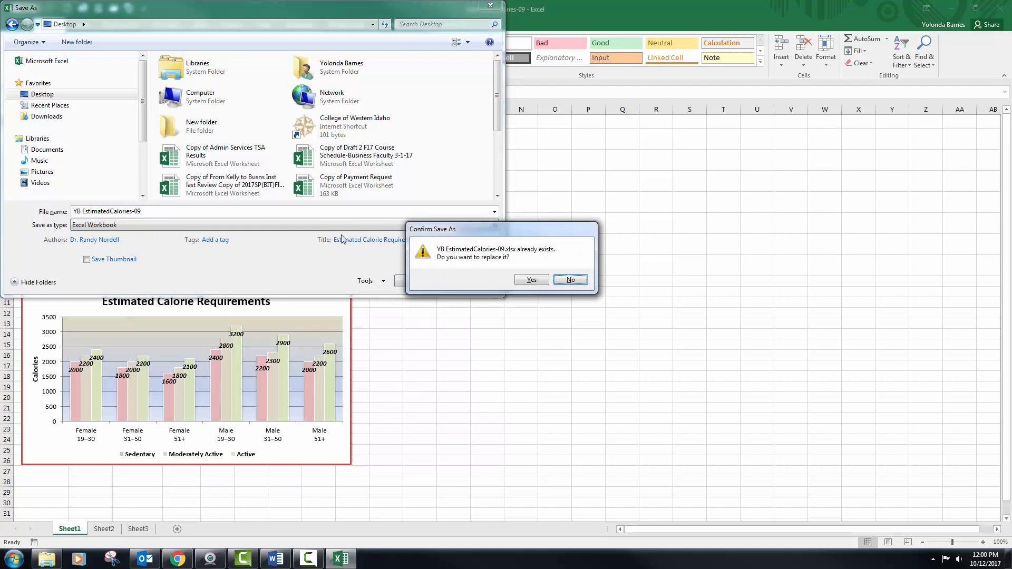
left_click(531, 279)
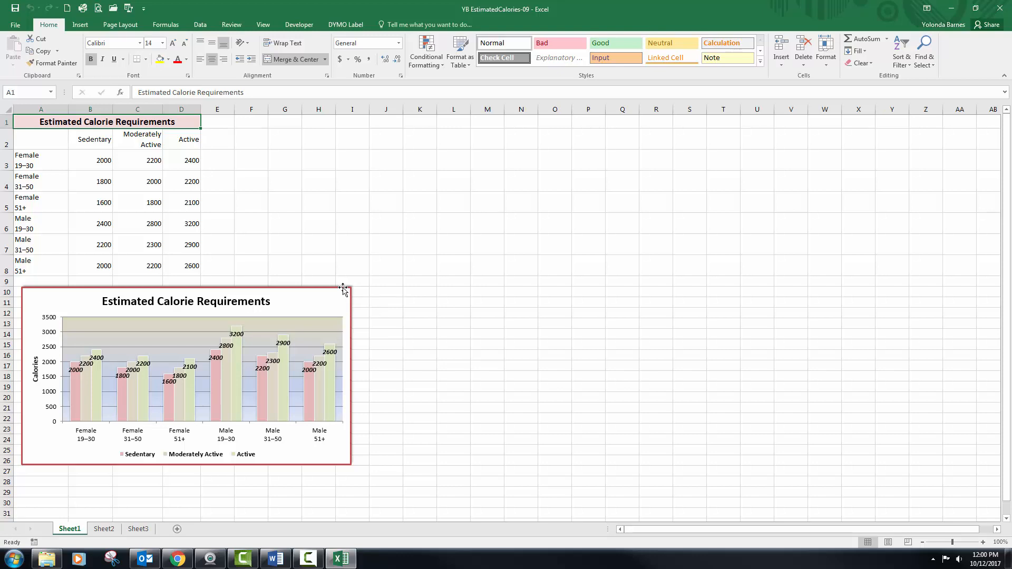
Select the whole Estimated Calorie Requirements chart on Sheet1 and copy it.
left_click(342, 289)
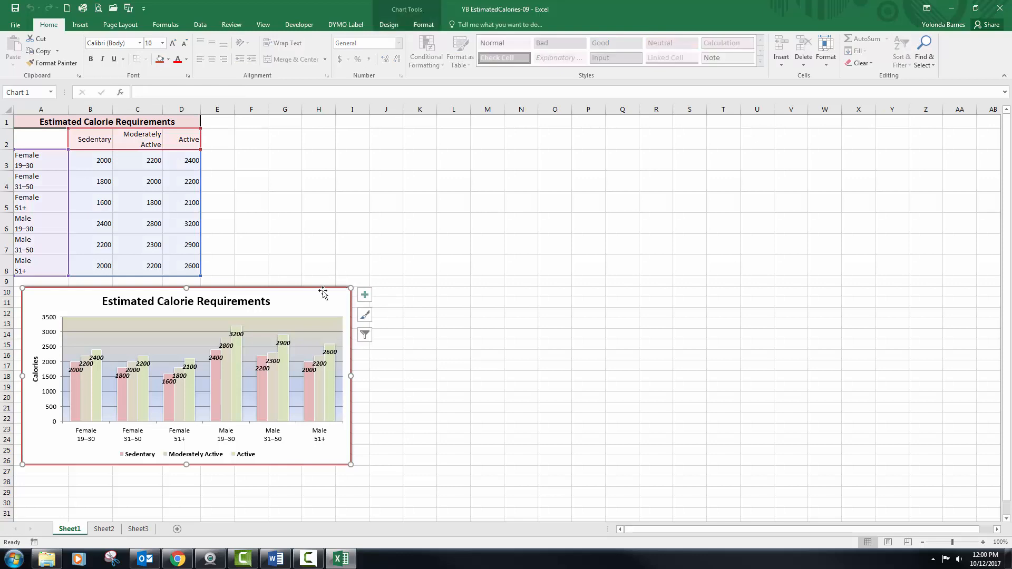
left_click(323, 274)
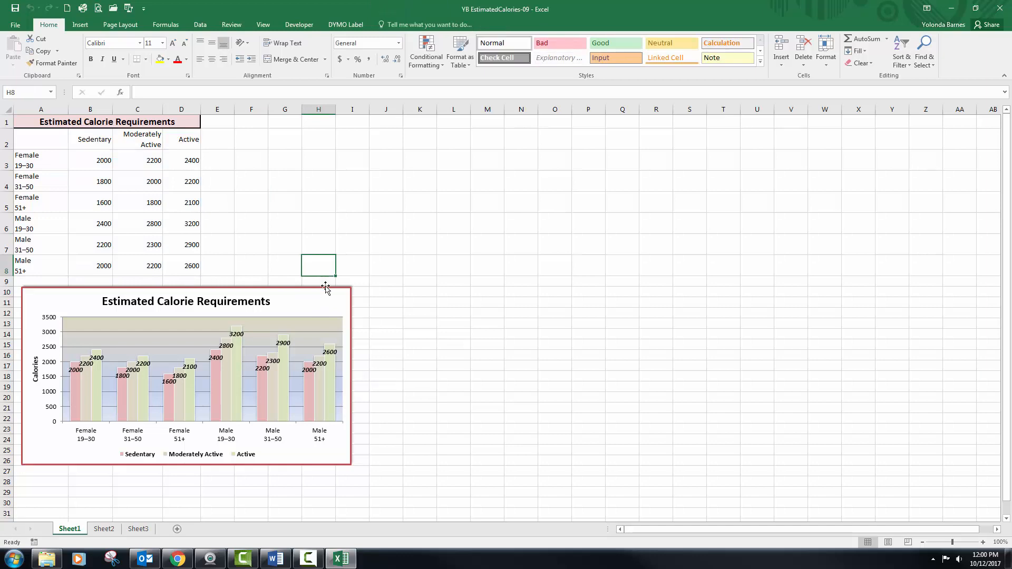
left_click(326, 290)
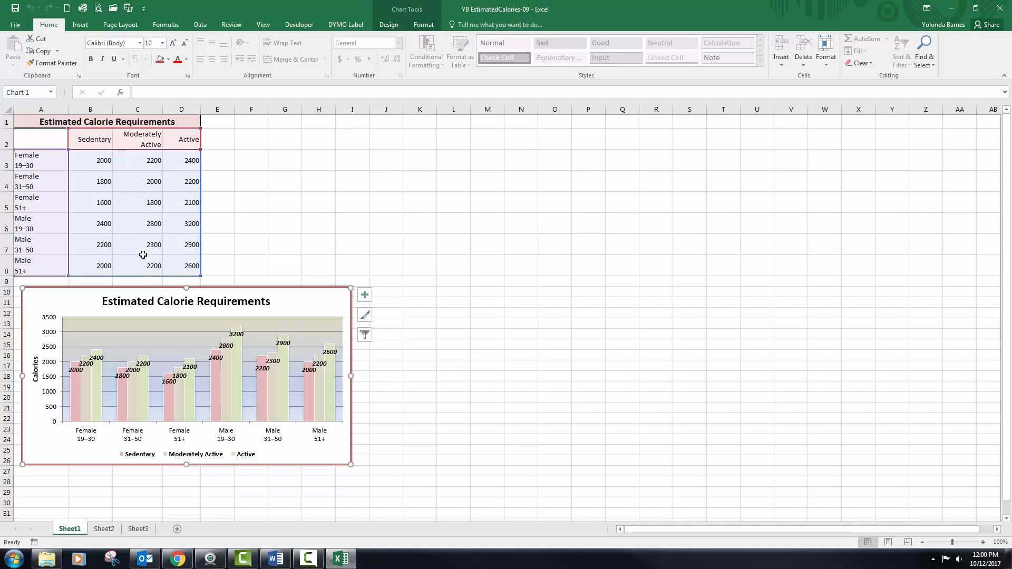
left_click(283, 270)
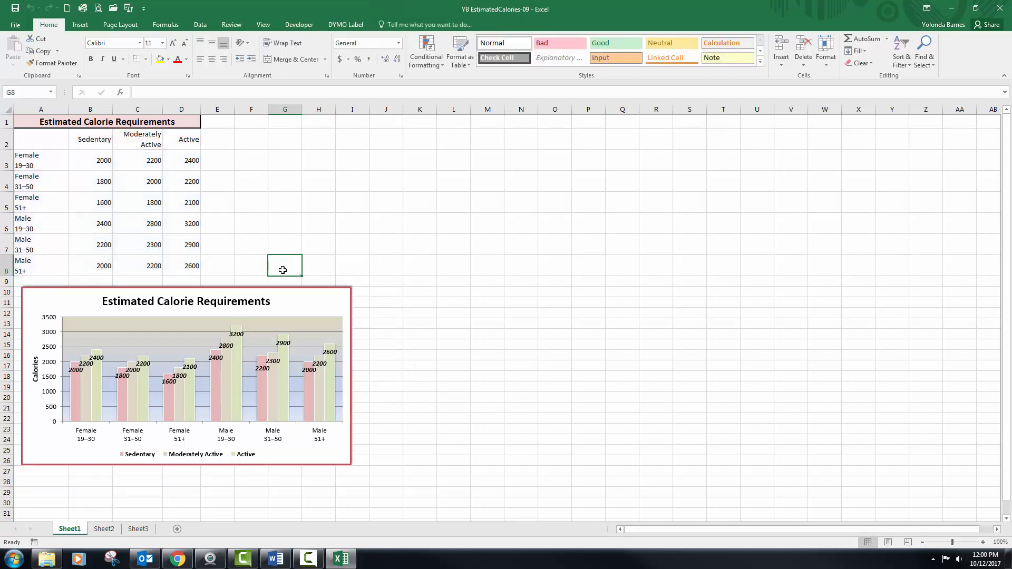
left_click(212, 291)
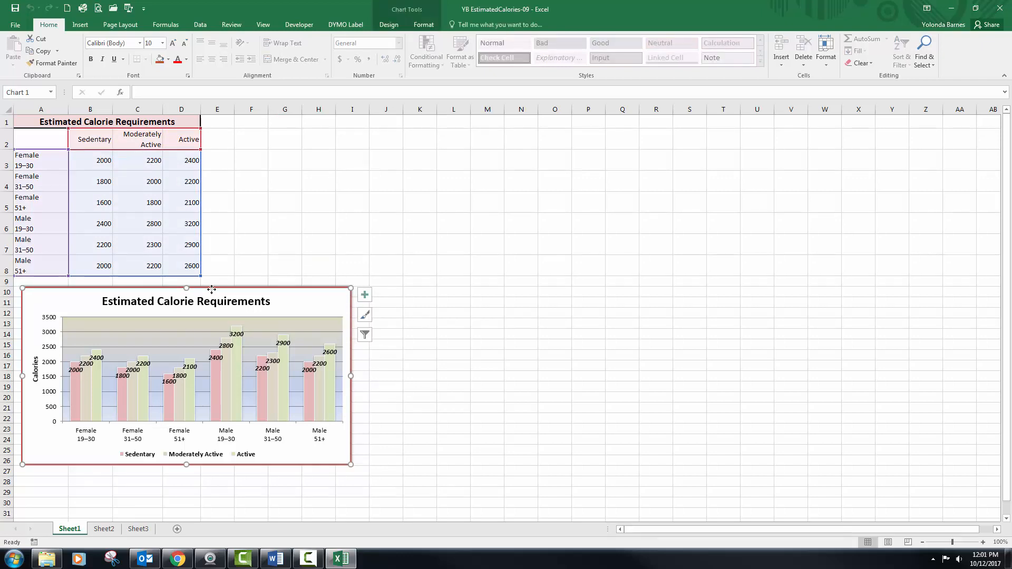
key("ctrl+c")
Switch to Word and paste the chart as a linked Microsoft Excel Chart Object on the blank line above "Keep Exercise Fun and Interesting".
left_click(270, 563)
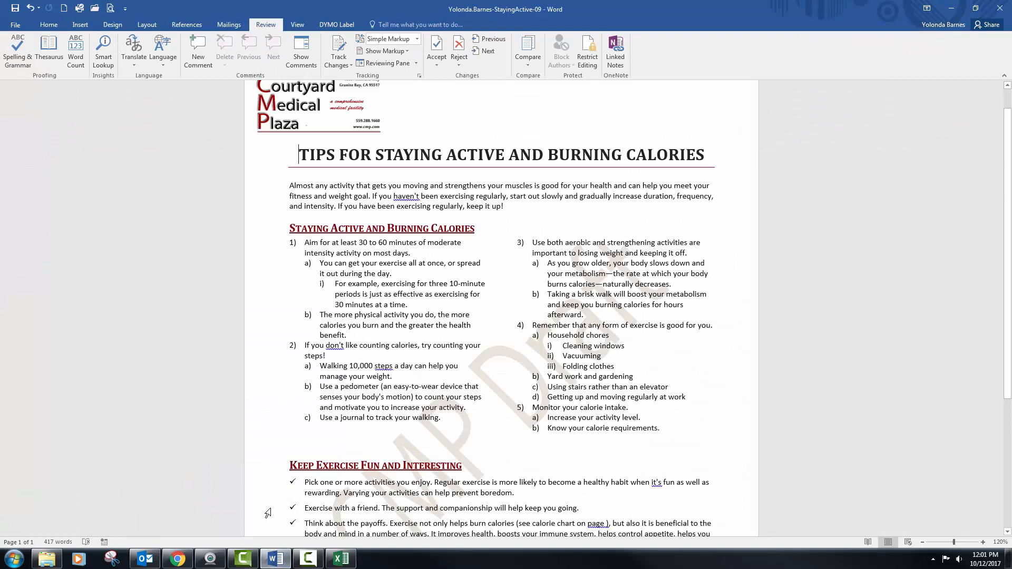
left_click(304, 443)
left_click(50, 27)
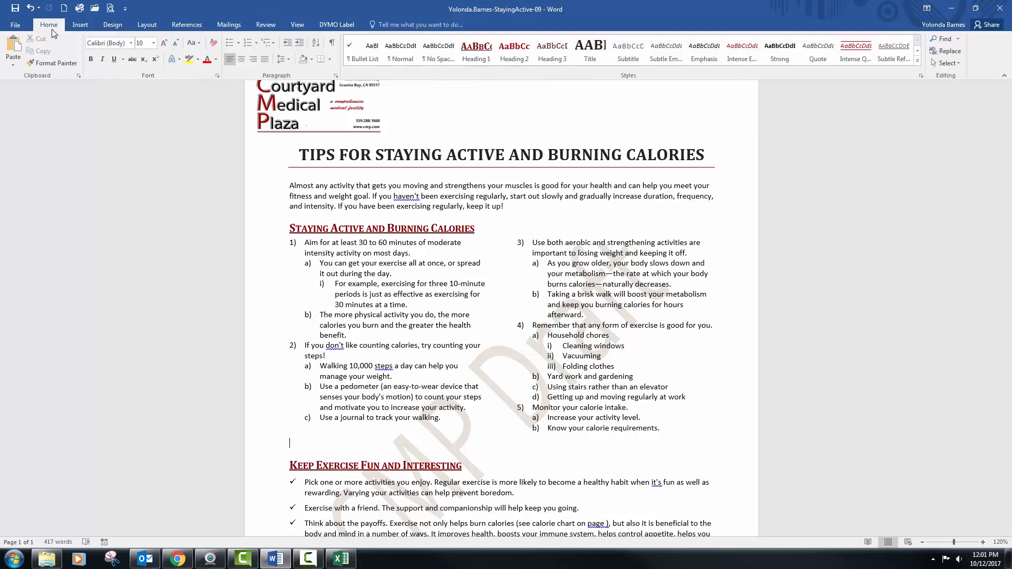
left_click(13, 62)
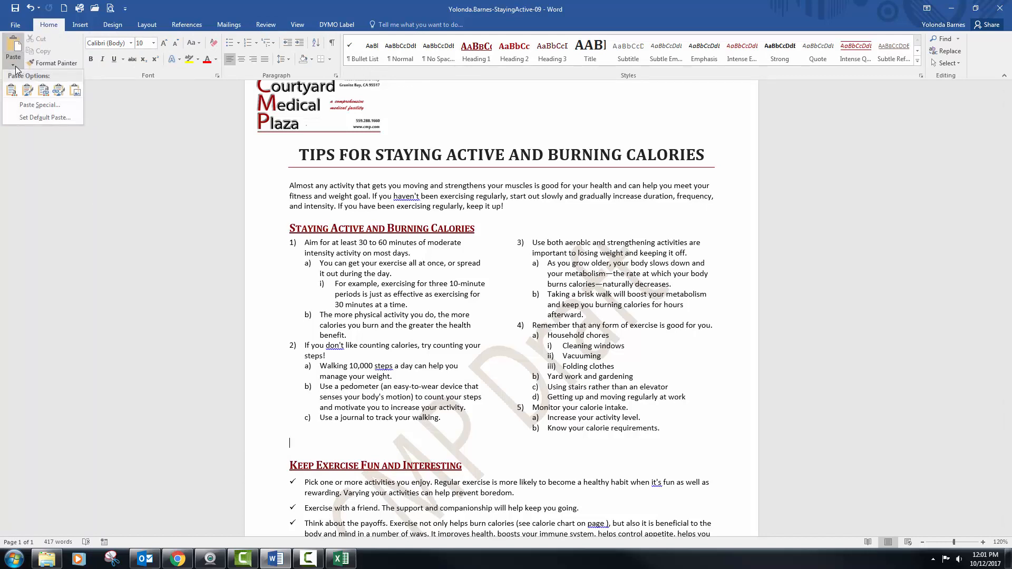
left_click(33, 105)
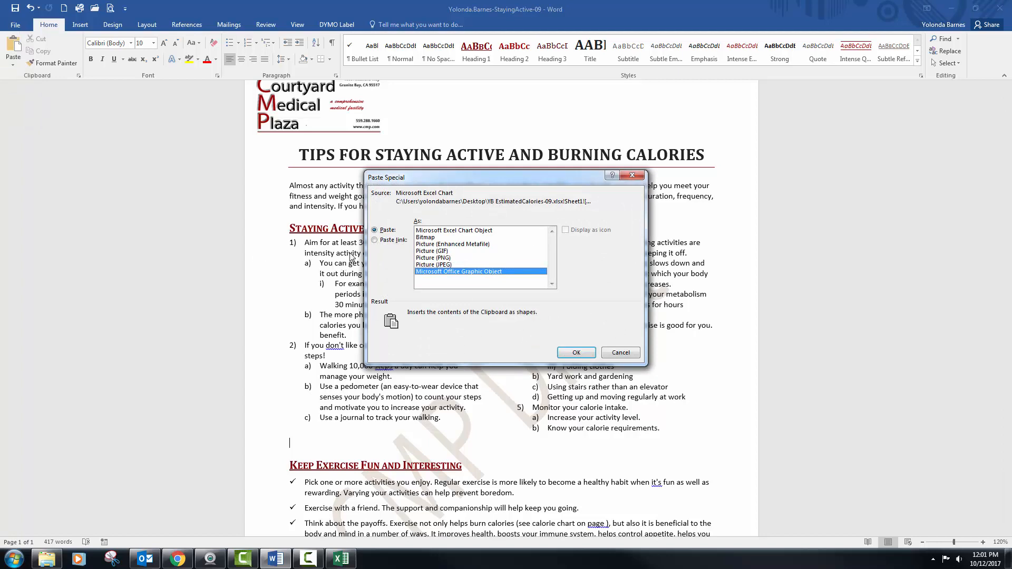
left_click(375, 240)
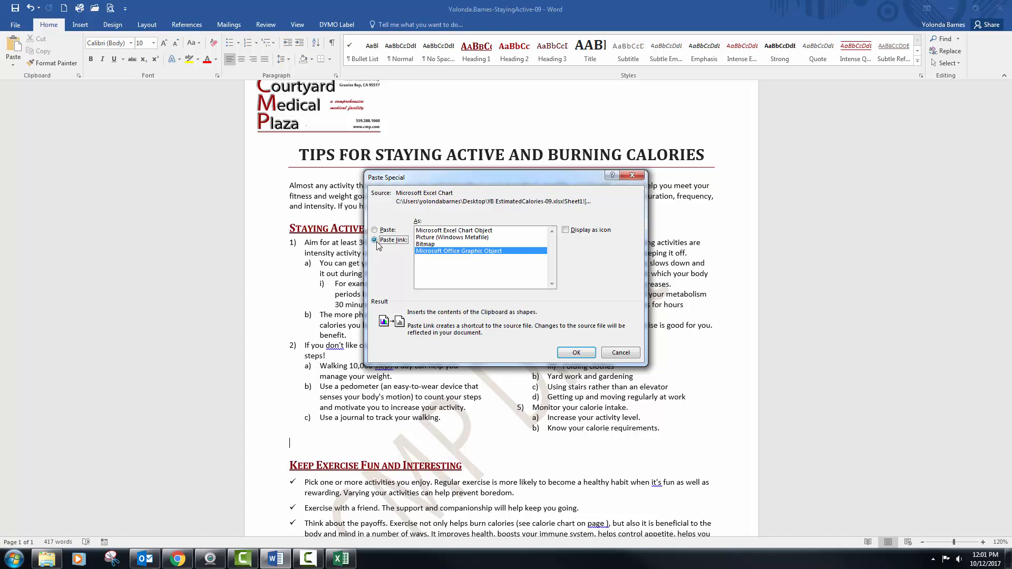
left_click(436, 232)
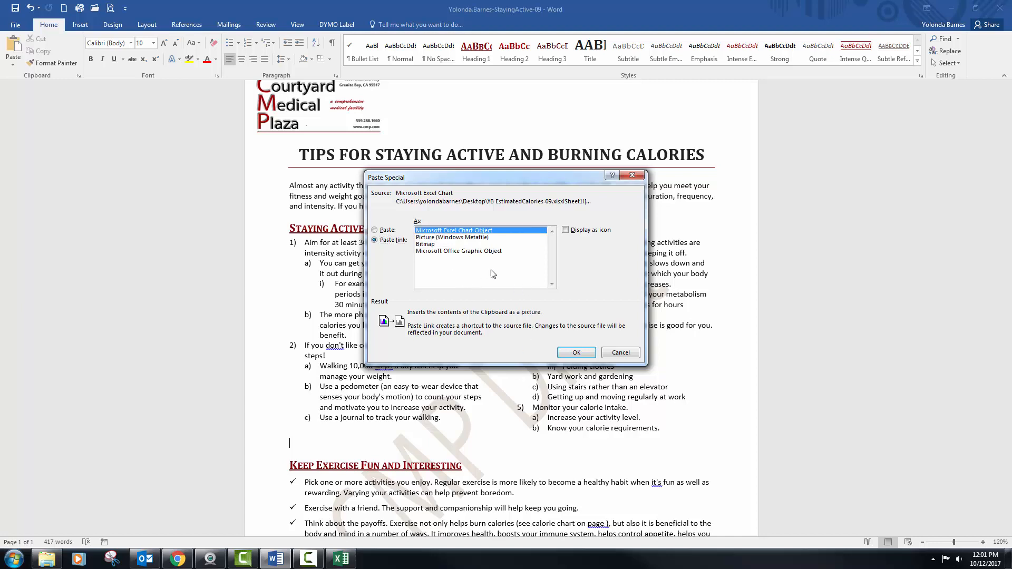
left_click(576, 353)
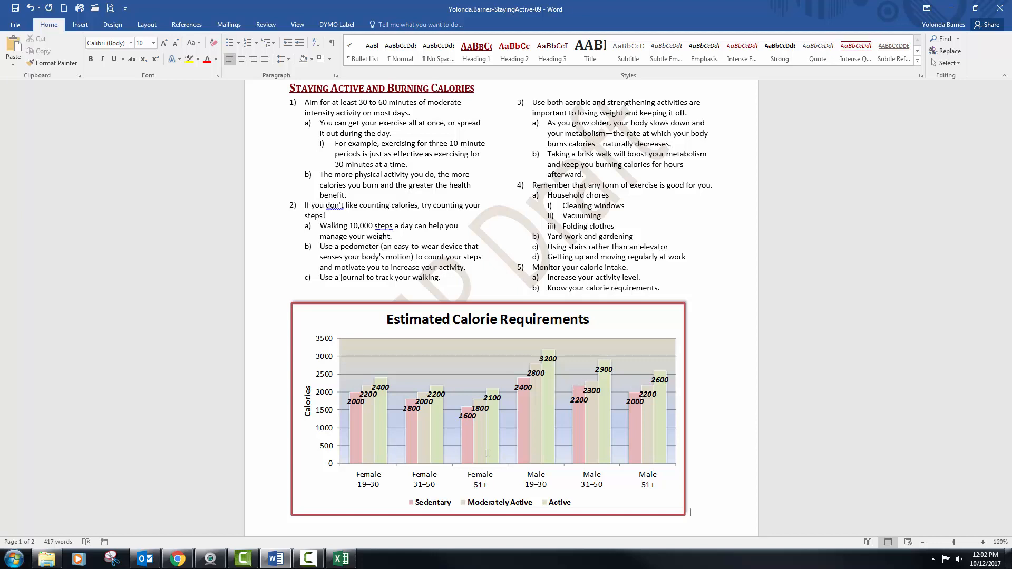
Switch to Chrome and read the IMPORTANT note about the link error message in the Guided Project 9-3 instructions PDF.
left_click(178, 559)
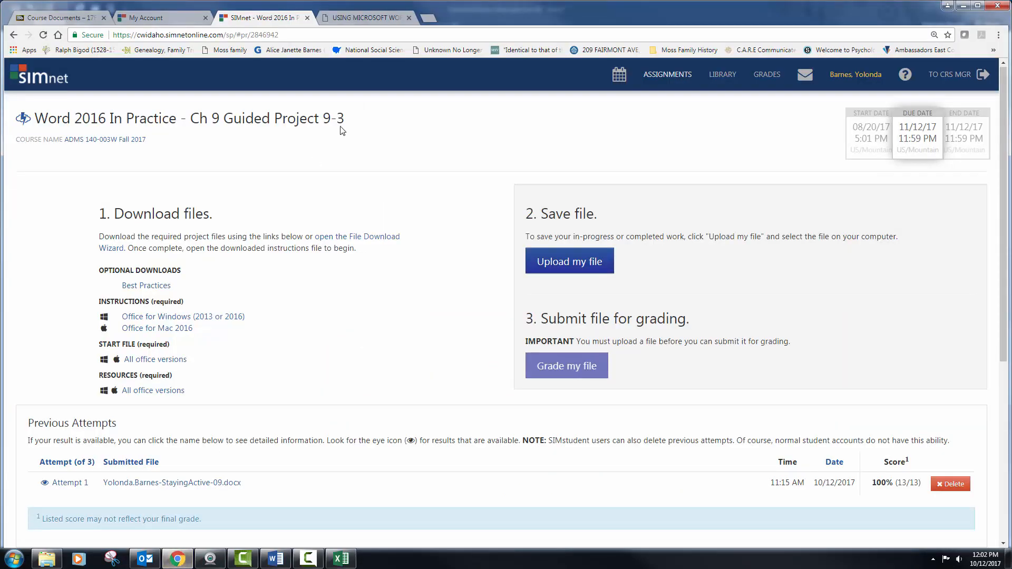
left_click(364, 23)
scroll(433, 307, "down", 10)
scroll(433, 307, "down", 4)
scroll(475, 237, "up", 4)
scroll(501, 190, "down", 1)
scroll(458, 176, "up", 1)
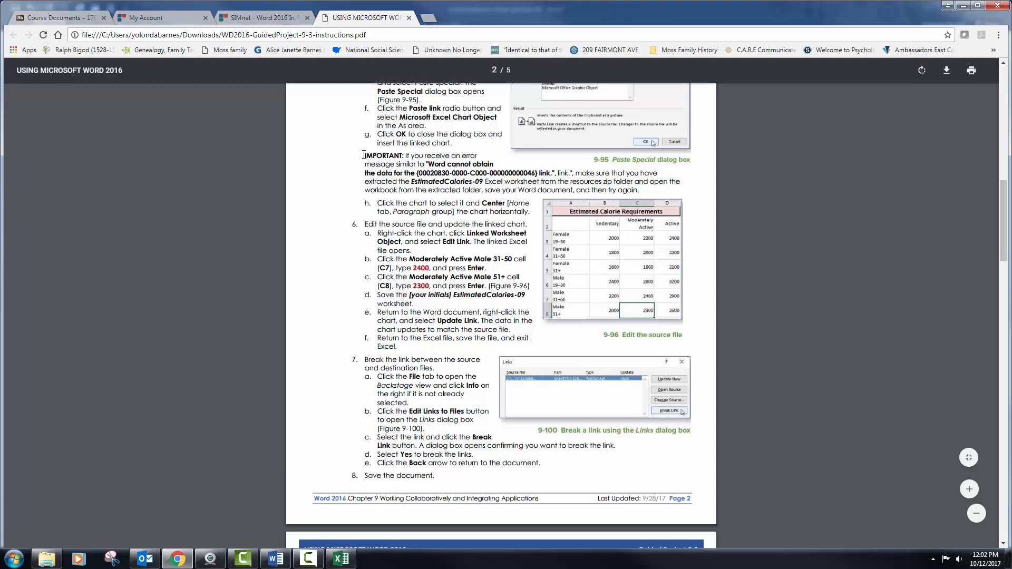
left_click_drag(362, 156, 643, 190)
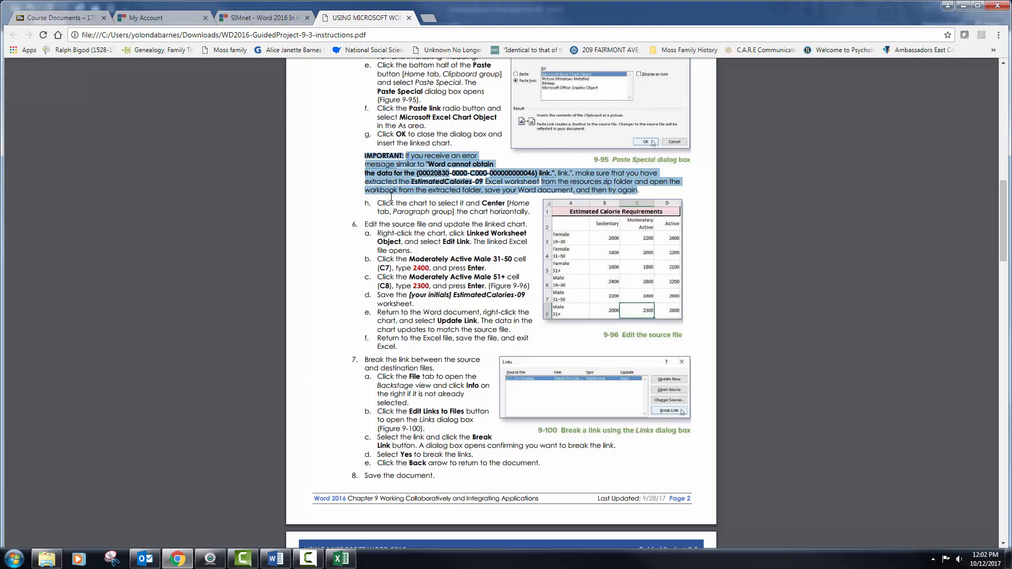
Return to the Word document and center the Estimated Calorie Requirements chart horizontally.
left_click(276, 559)
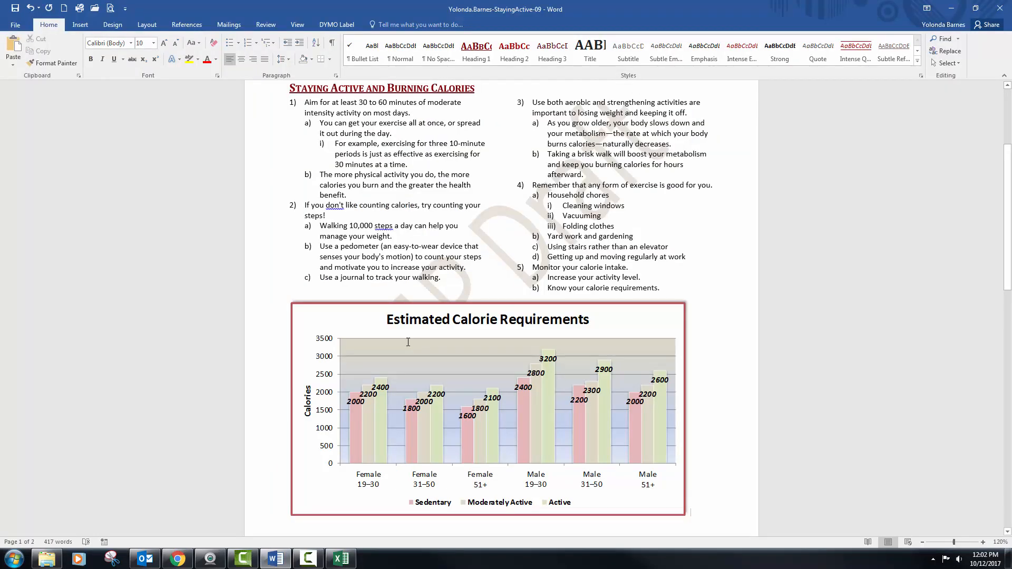
left_click(383, 304)
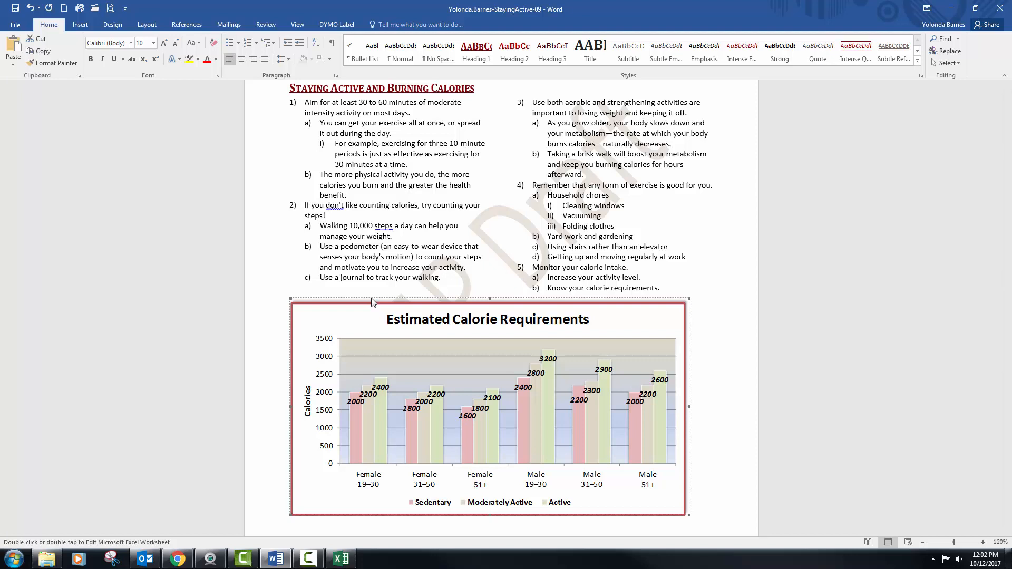
left_click(241, 60)
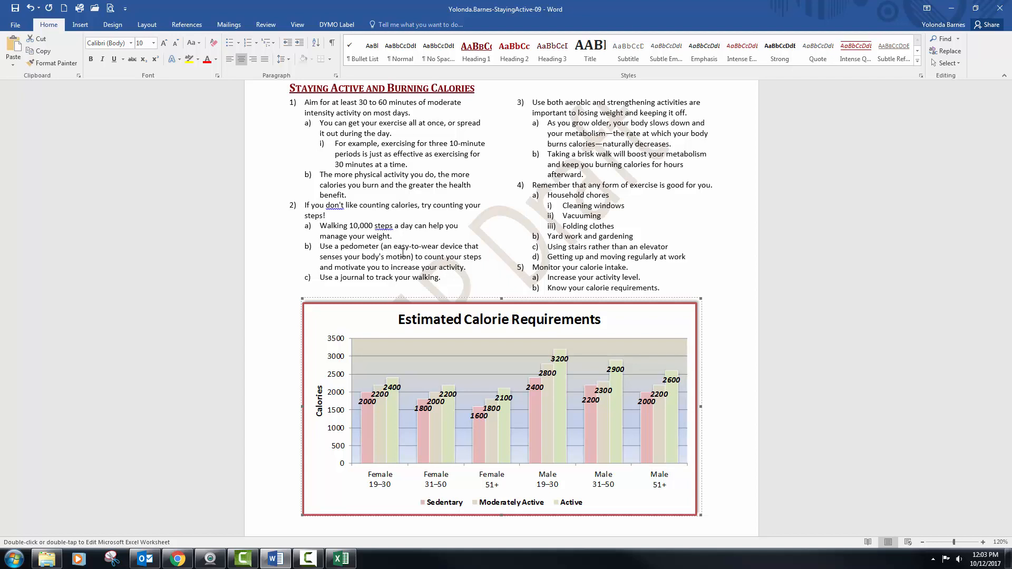
Open the chart's linked Excel worksheet for editing and set the Moderately Active value for Male 31–50 (C7) to 2400.
right_click(362, 306)
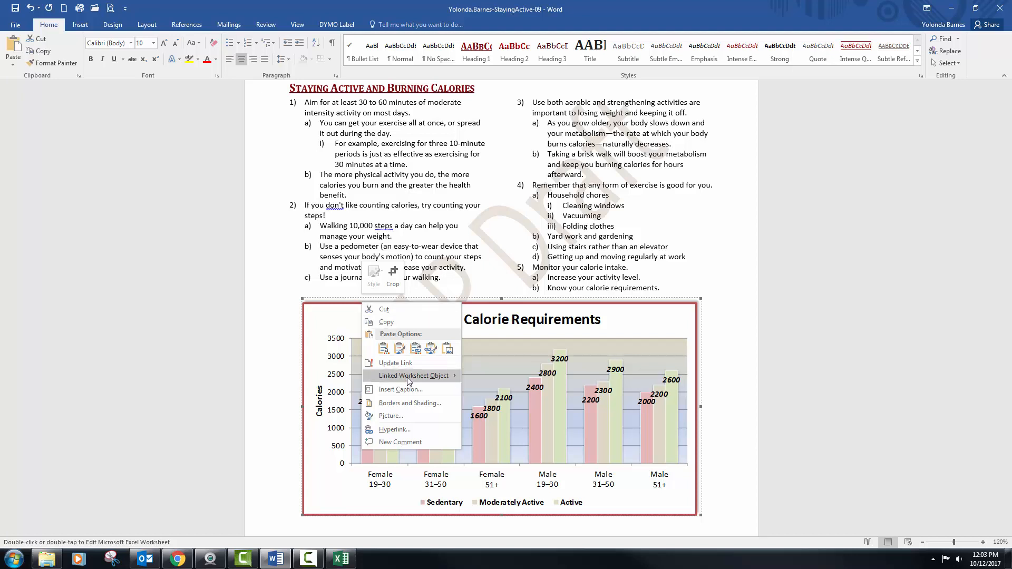
mouse_move(409, 377)
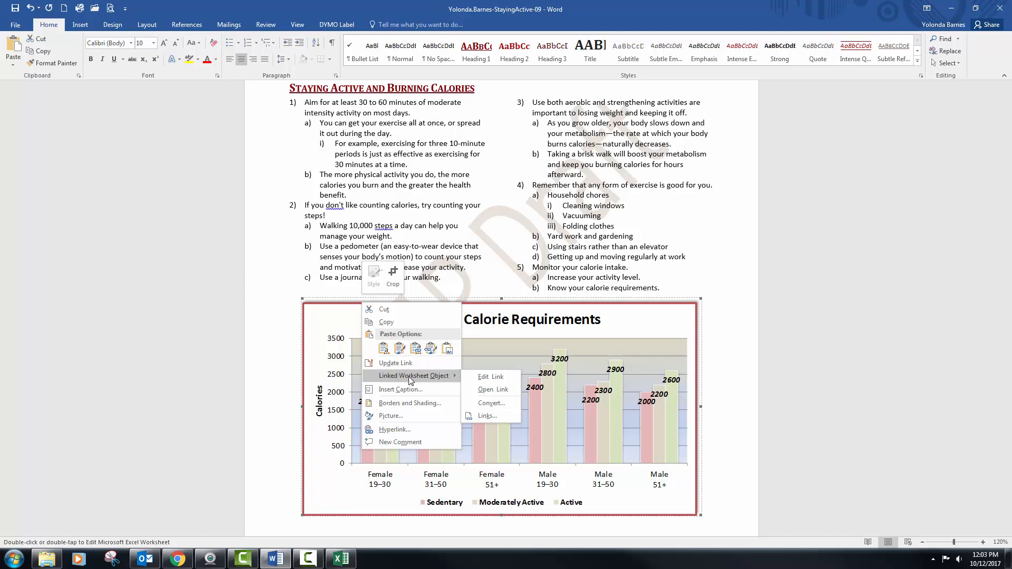
left_click(488, 377)
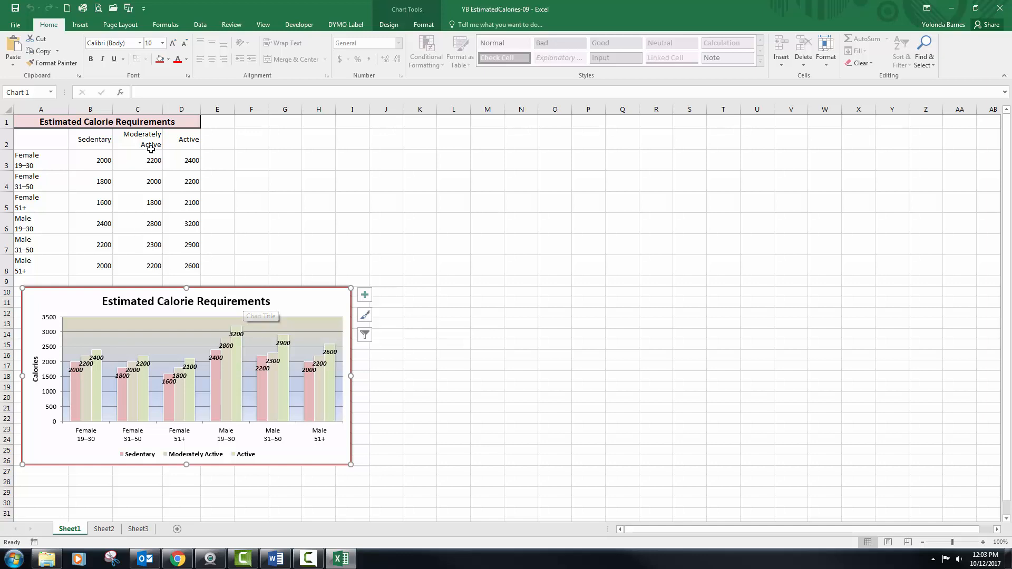
left_click(148, 244)
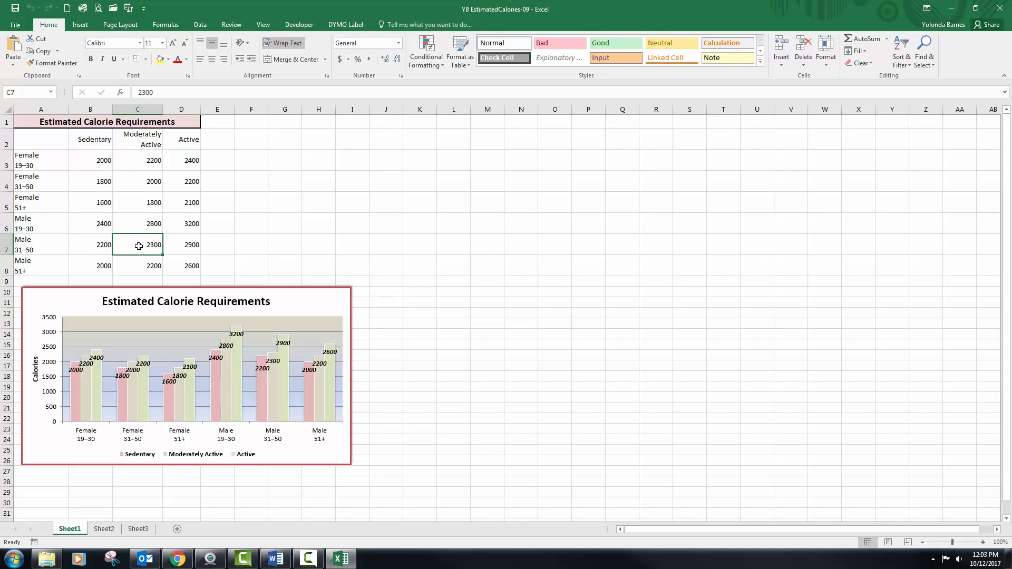
type("2400")
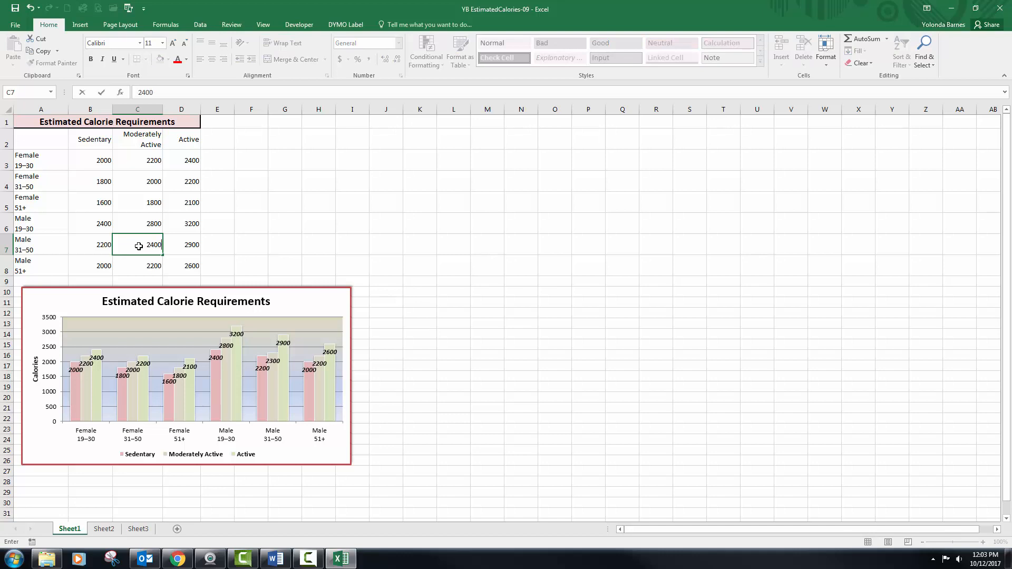
key("Return")
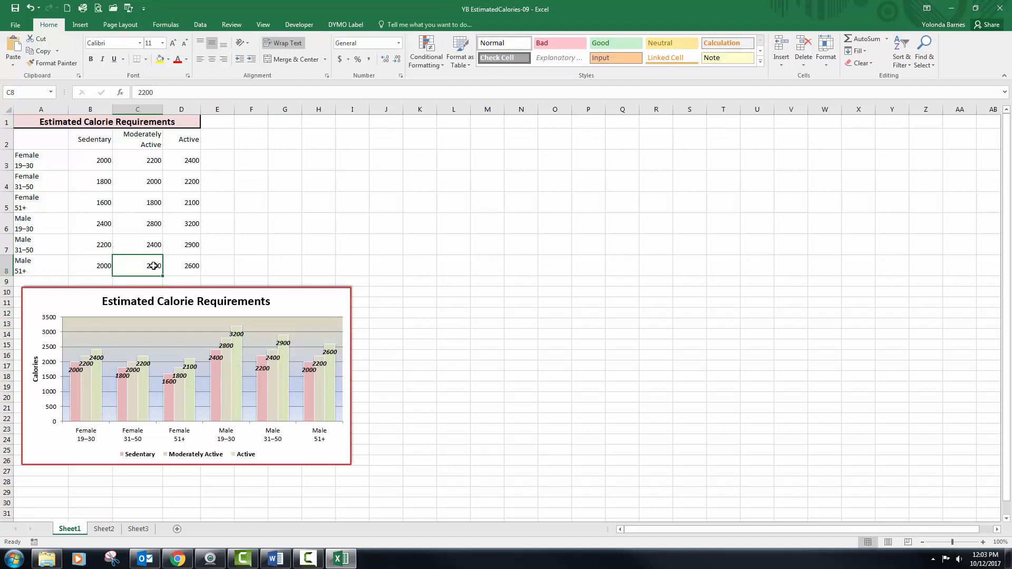
Set the Moderately Active value for Male 51+ (C8) to 2300 and save the workbook.
type("230")
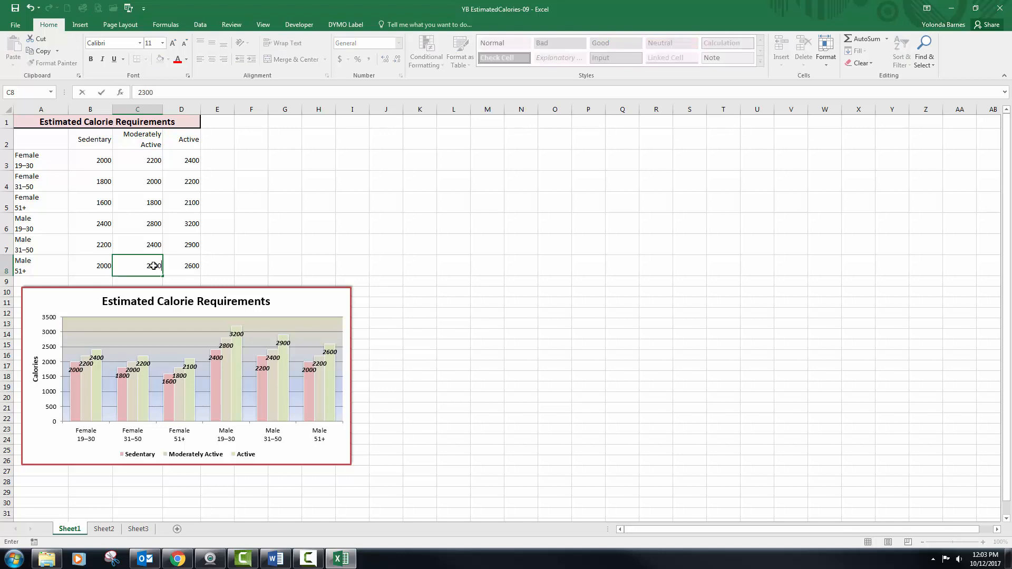
key("Return")
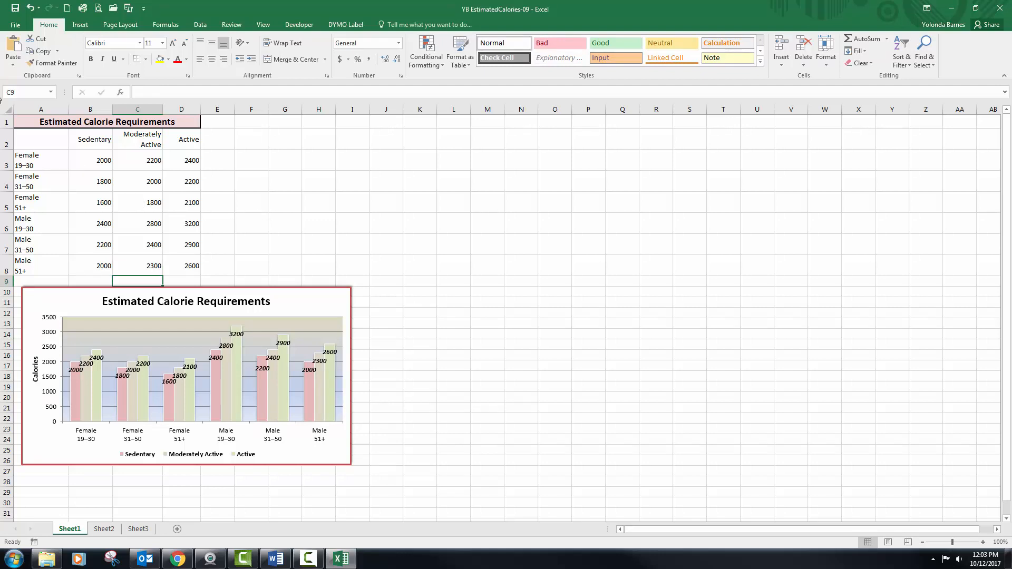
left_click(15, 10)
Switch to Word and update the linked Estimated Calorie Requirements chart, and close the source workbook in Excel.
left_click(278, 562)
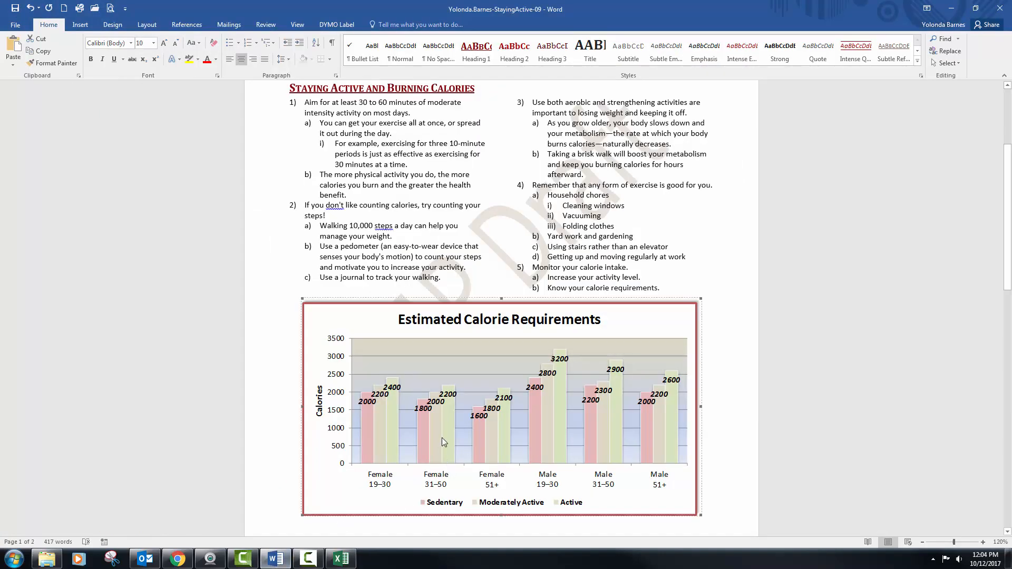
right_click(448, 310)
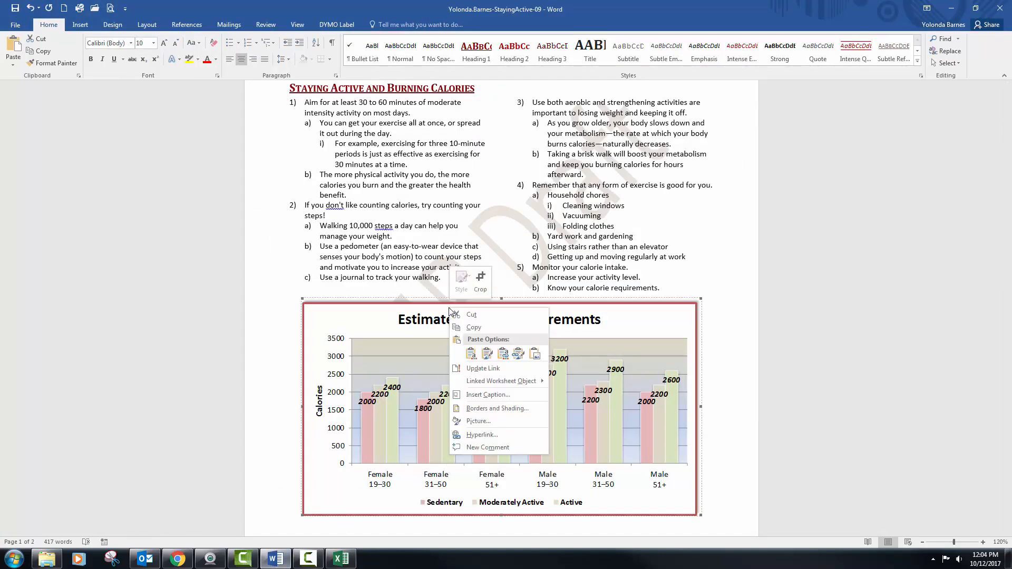
left_click(491, 370)
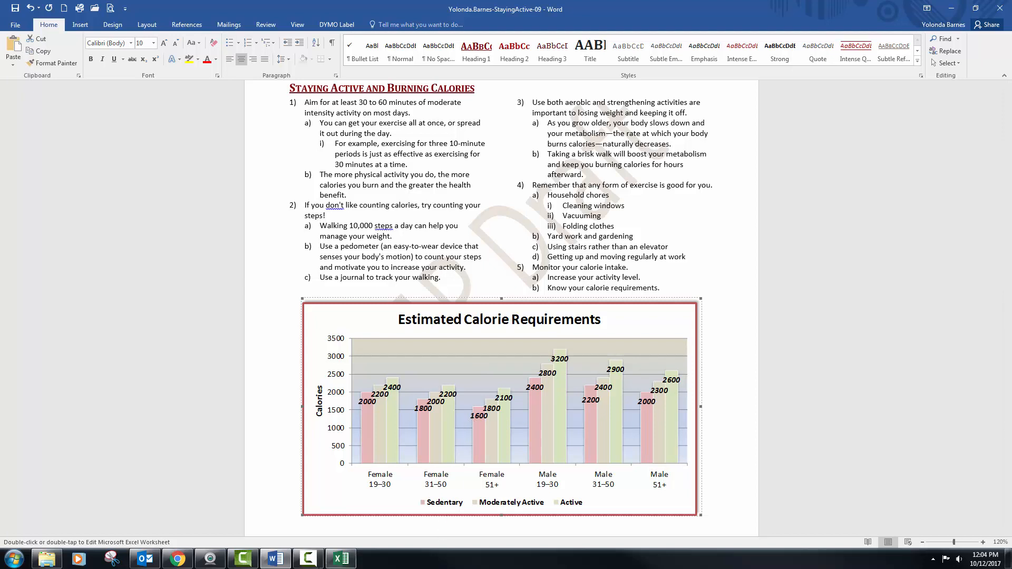
left_click(335, 565)
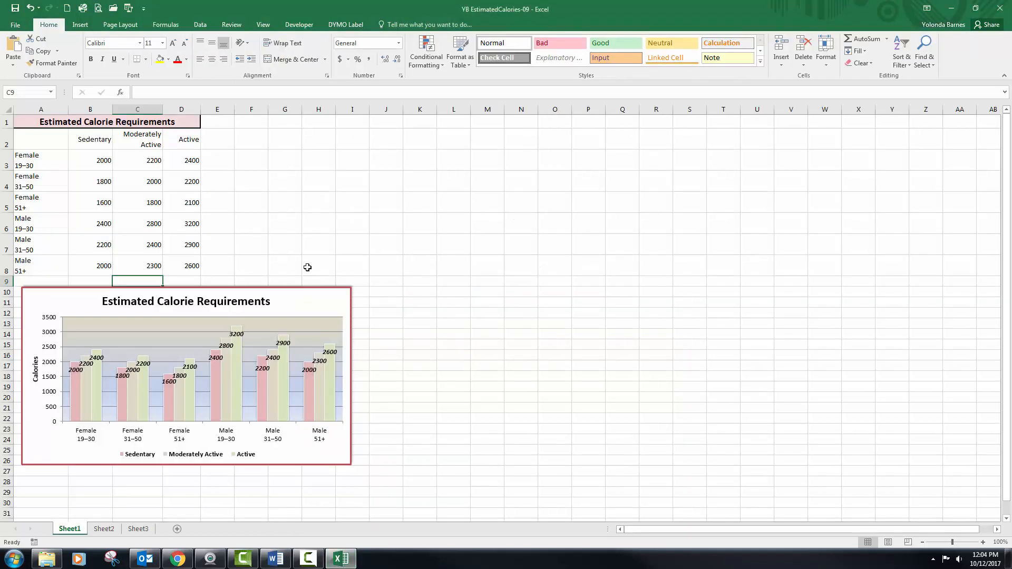
left_click(1000, 12)
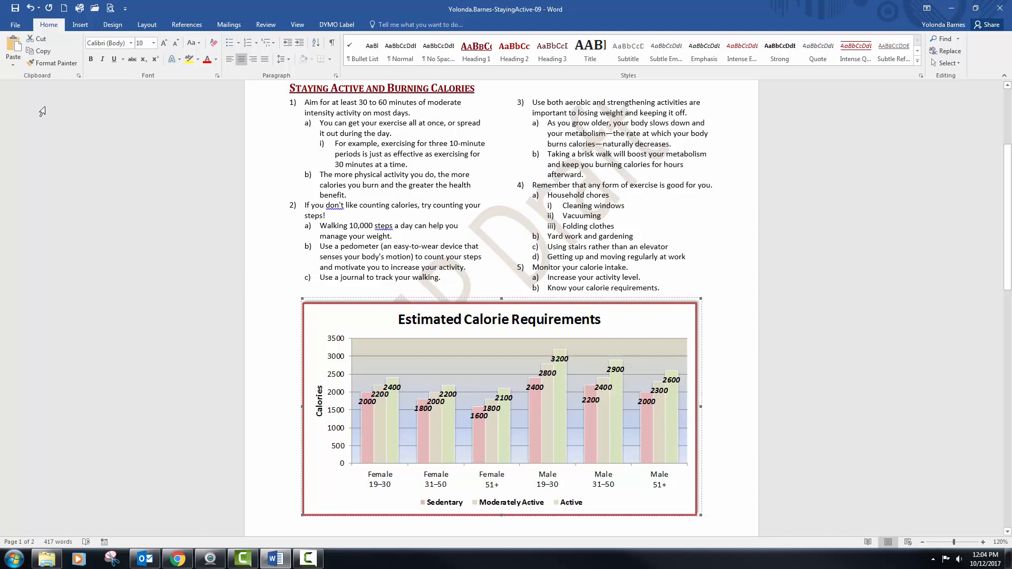
Break the chart's link to the EstimatedCalories-09 workbook through the document's link settings and save the Word document.
left_click(15, 24)
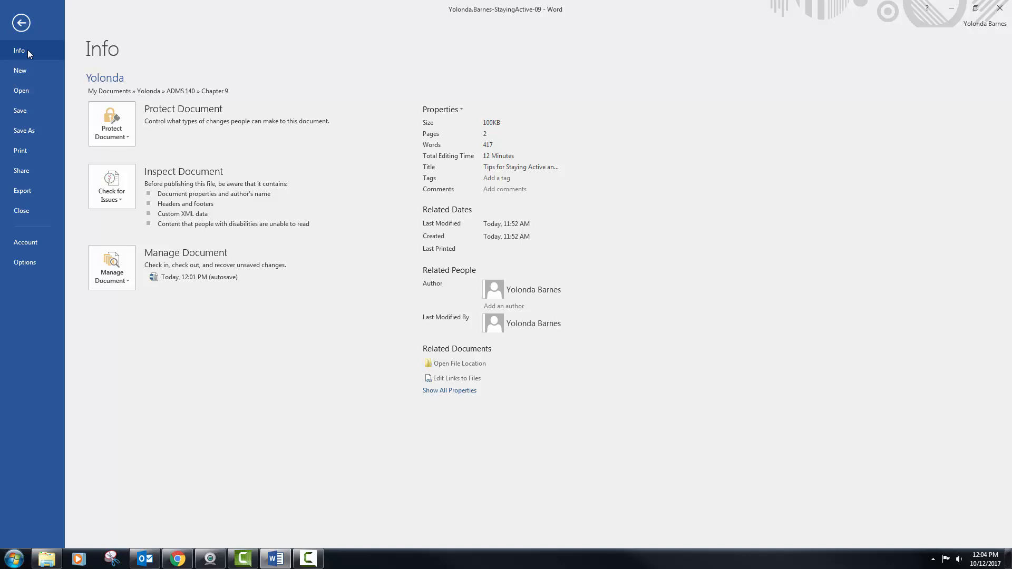
left_click(451, 379)
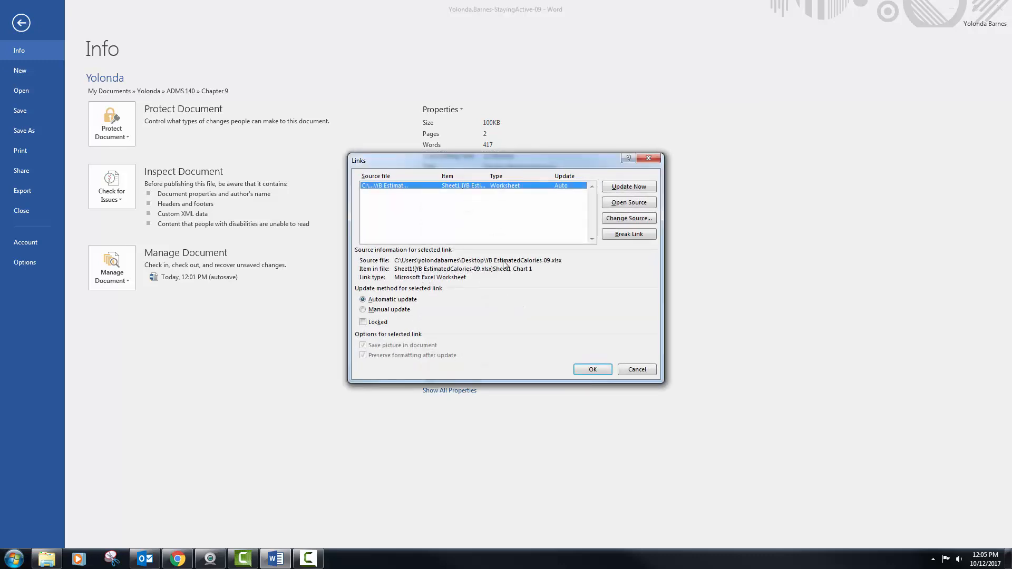
left_click_drag(476, 167, 476, 178)
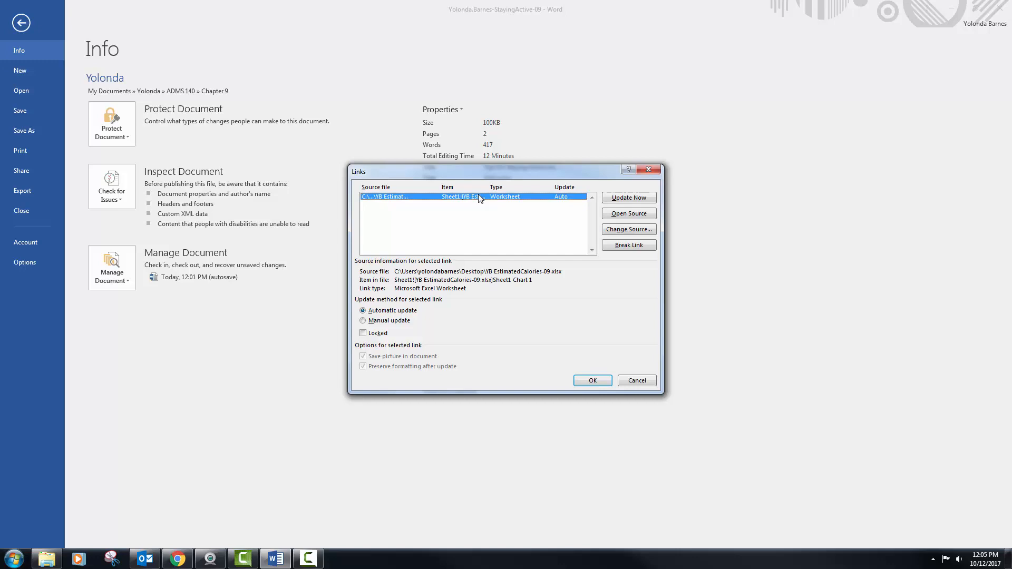
left_click(643, 250)
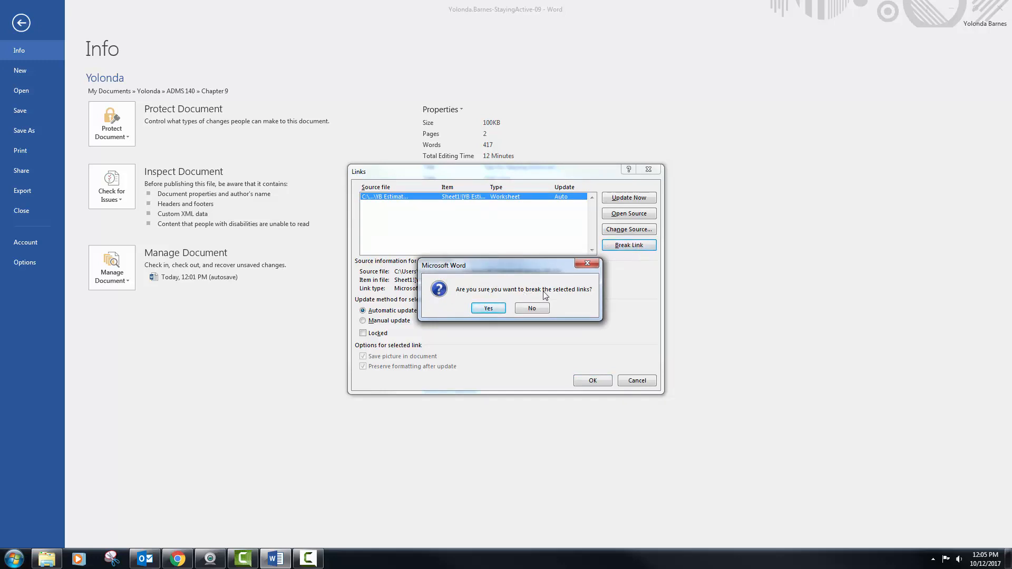
left_click(488, 310)
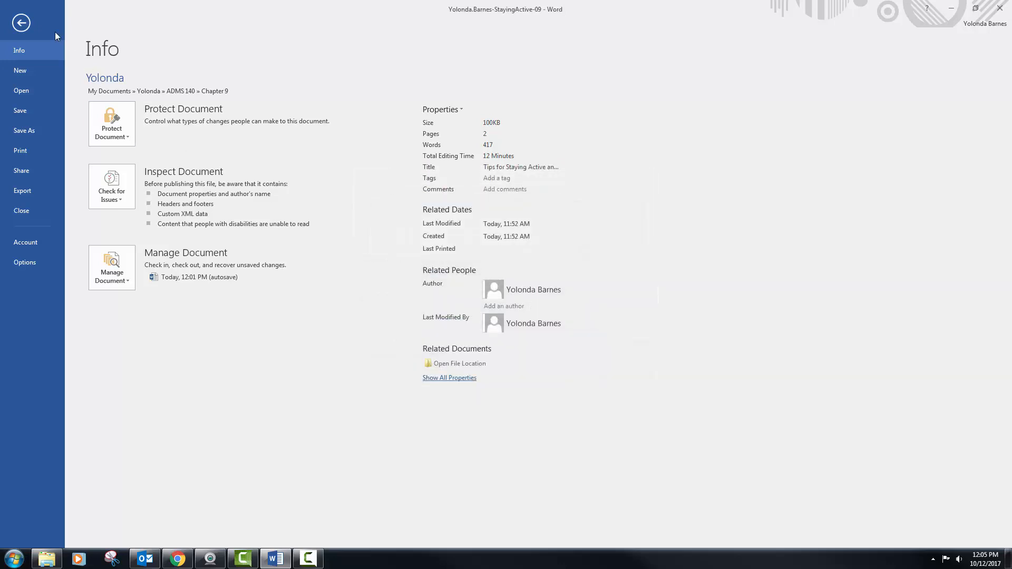
left_click(22, 23)
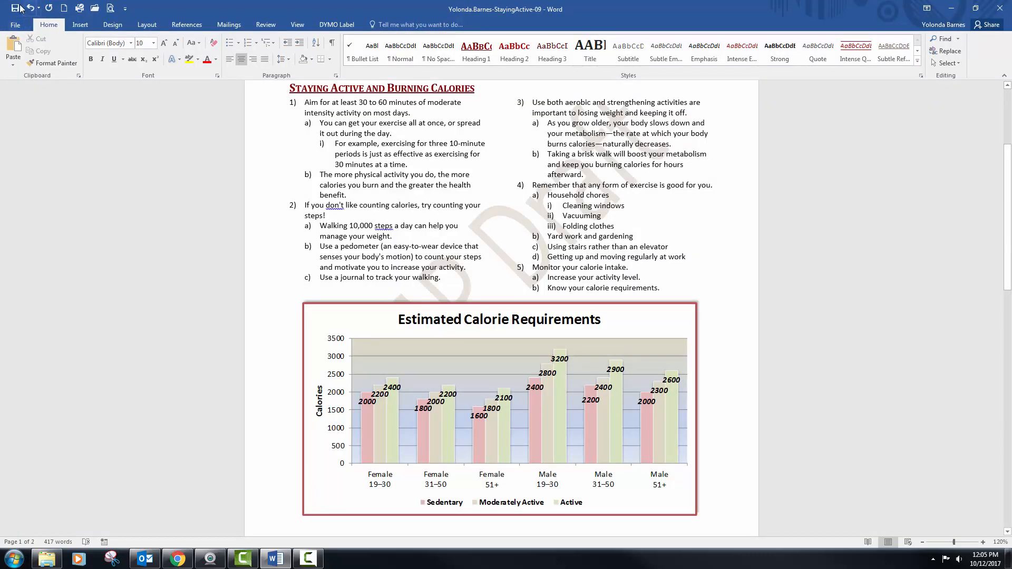
left_click(15, 9)
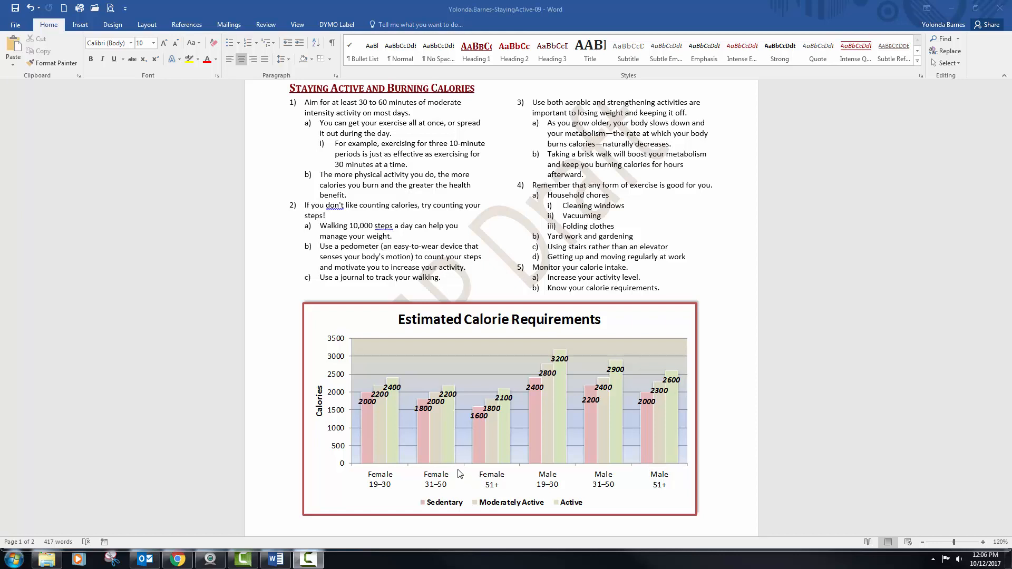
Open the CMPStayingActive-09 presentation from the WD2016-GuidedProject-9-3-resources folder in PowerPoint and show slide 2, "A Healthy Lifestyle".
left_click(47, 559)
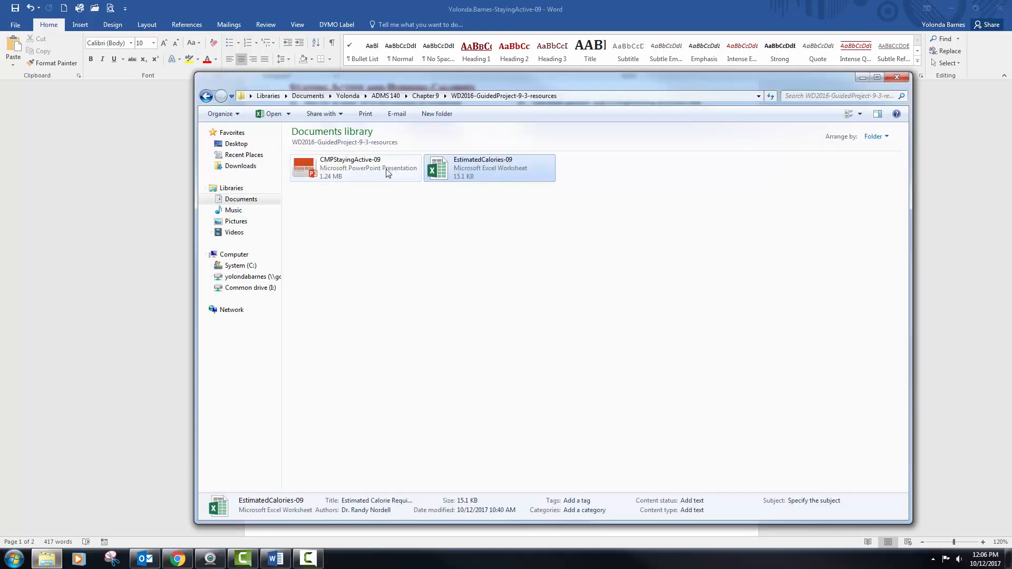
double_click(340, 173)
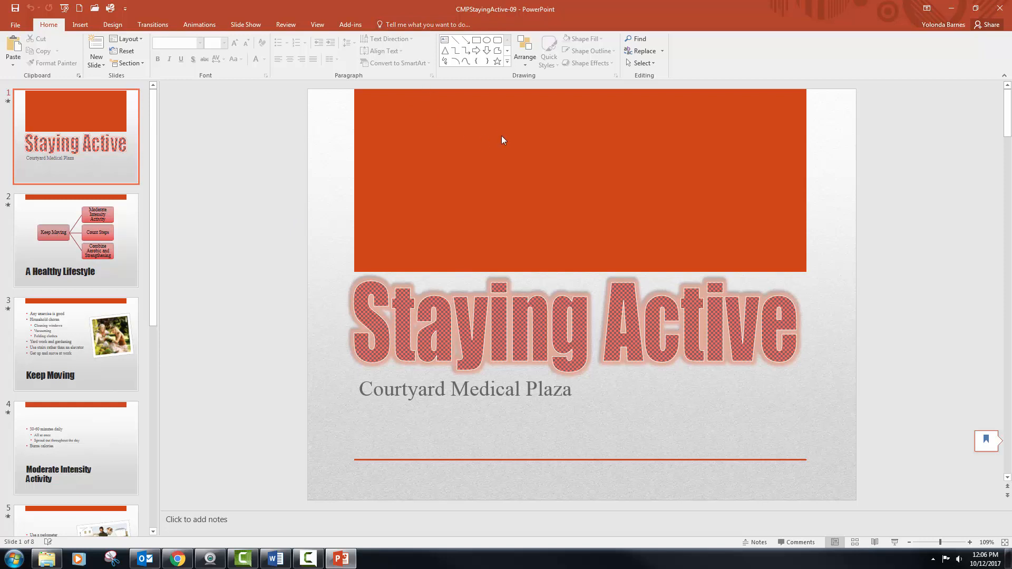
left_click(72, 230)
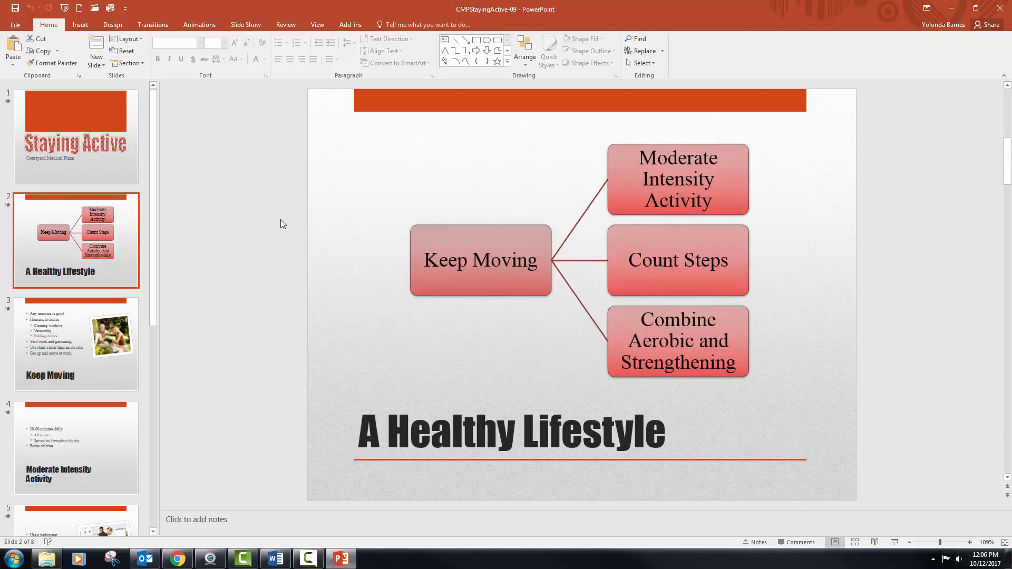